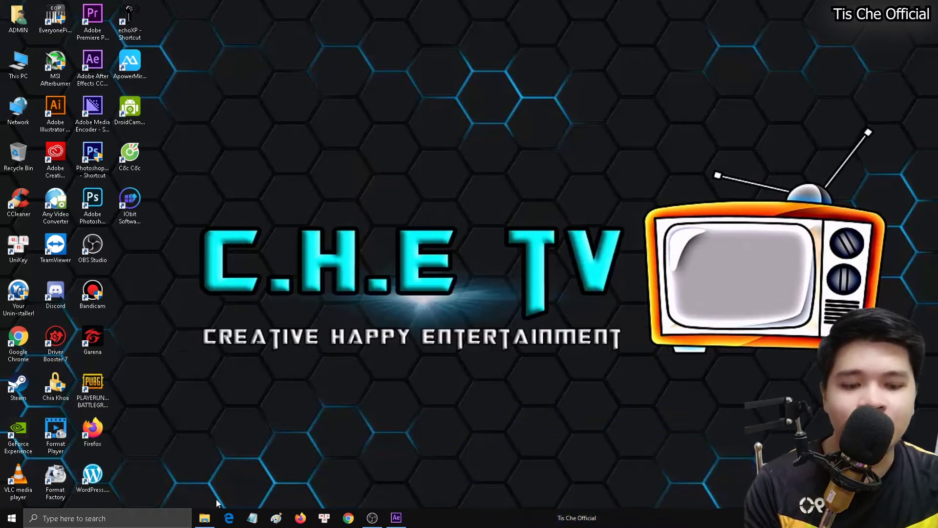
Play the demo 1 result clip in Movies & TV and pause it on the magnified app icons
click(204, 517)
double_click(279, 81)
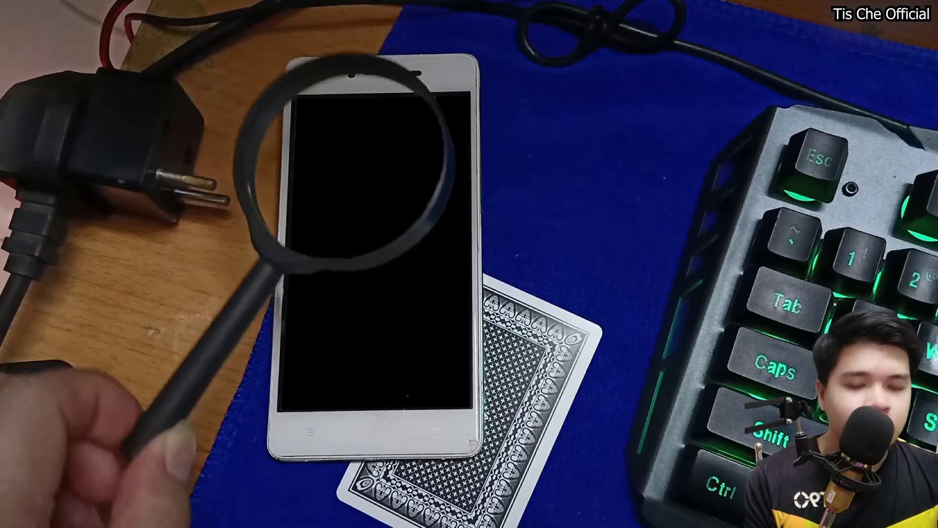
click(444, 310)
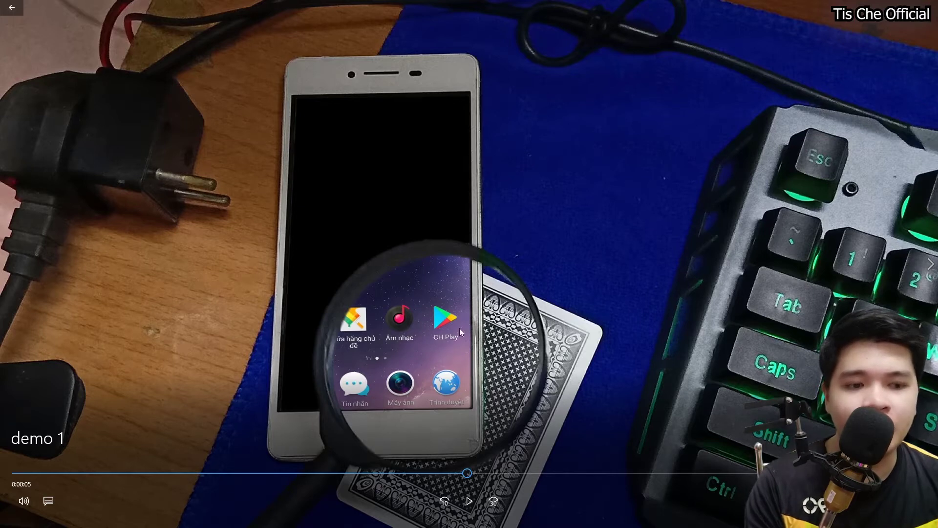
Close the demo 1 video and clear the file selection in the folder
key(alt+F4)
click(386, 312)
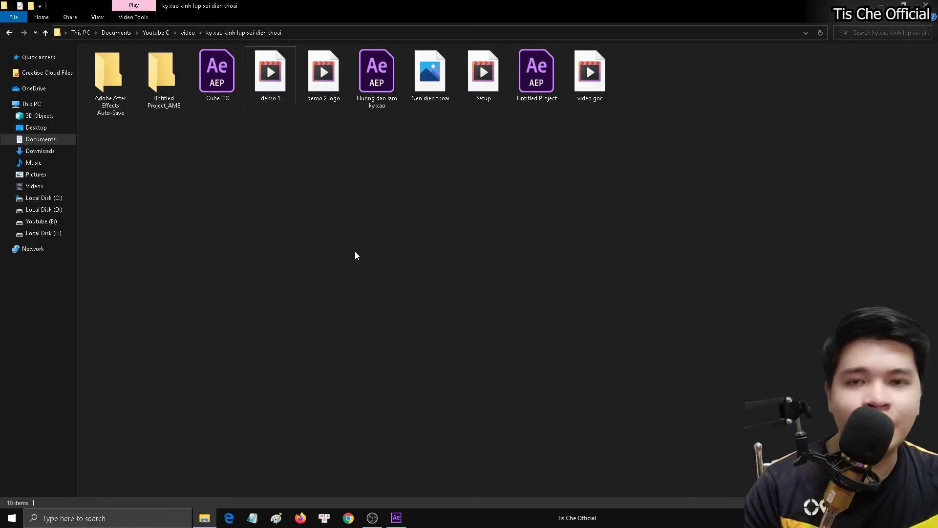
click(926, 5)
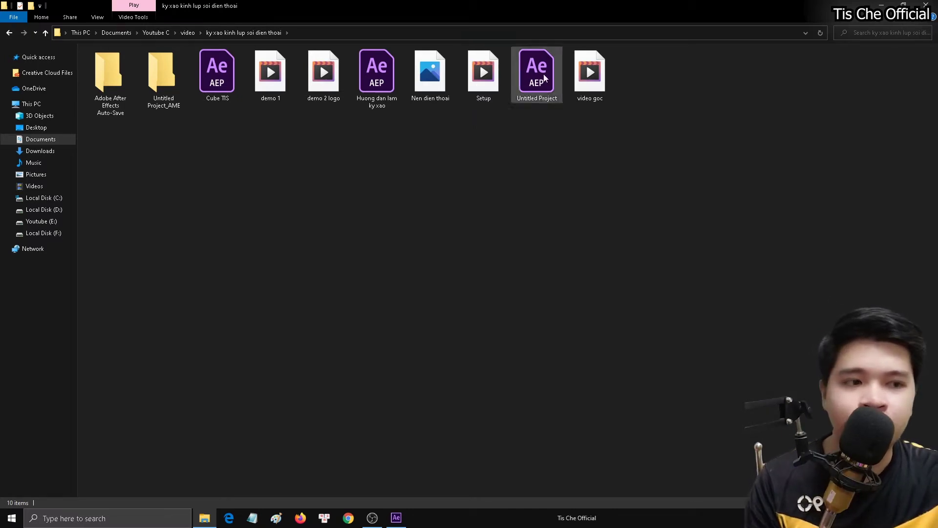
Preview the original video goc green-screen clip, then switch to After Effects
double_click(590, 74)
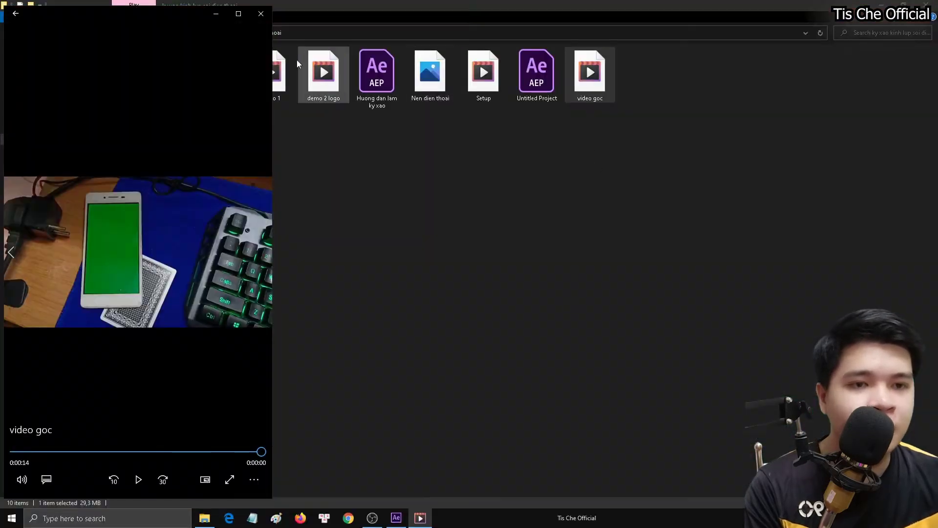
click(261, 14)
click(575, 86)
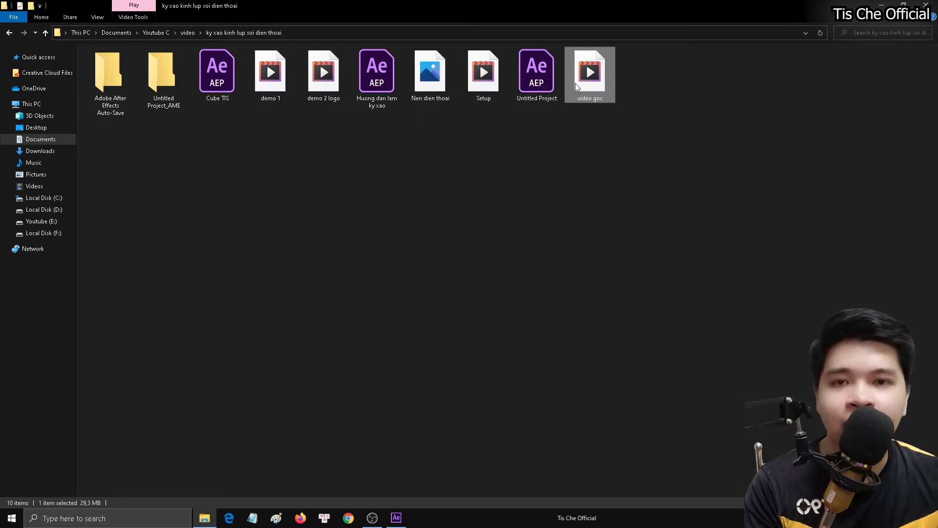
click(362, 358)
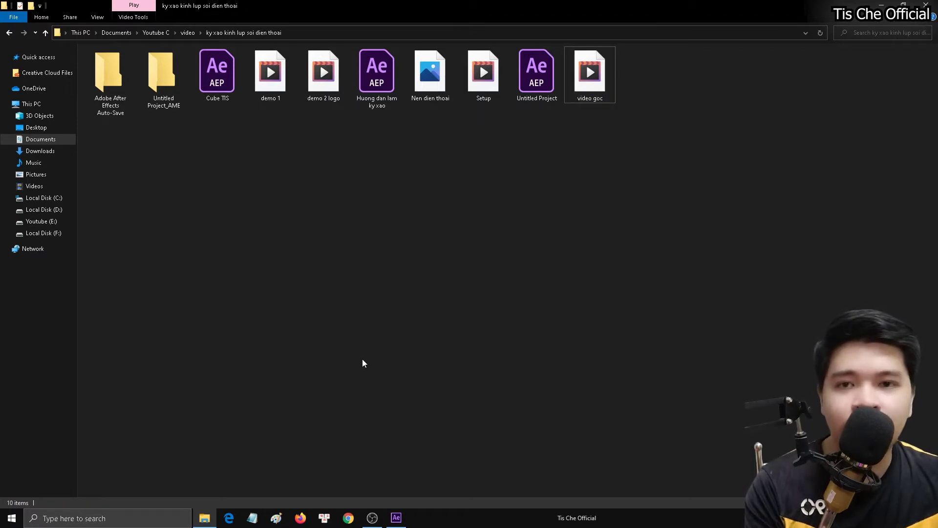
click(396, 517)
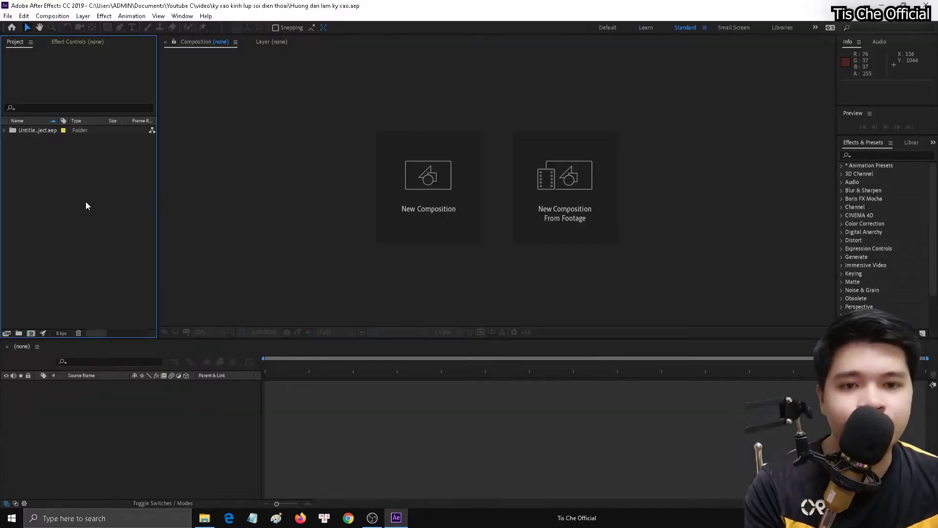
Import the video goc green-screen clip into the Project panel
right_click(99, 181)
mouse_move(196, 225)
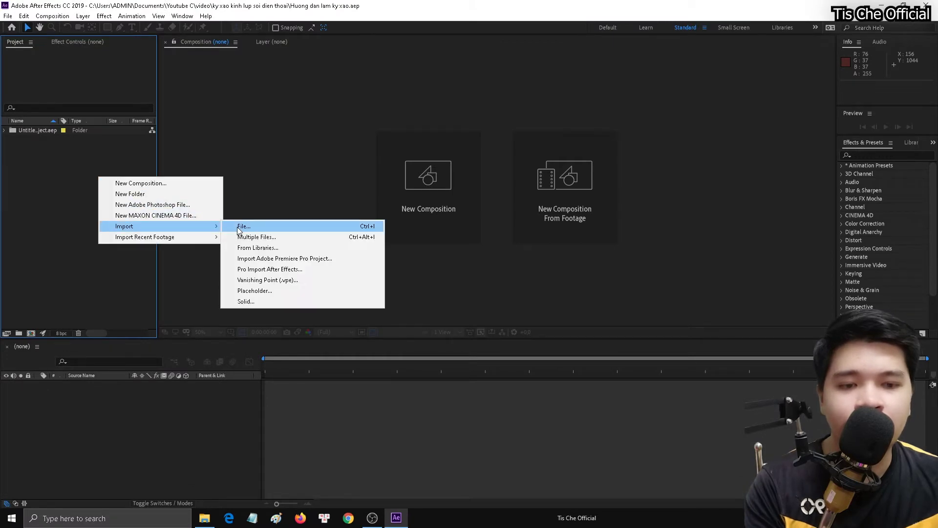
click(237, 227)
click(245, 169)
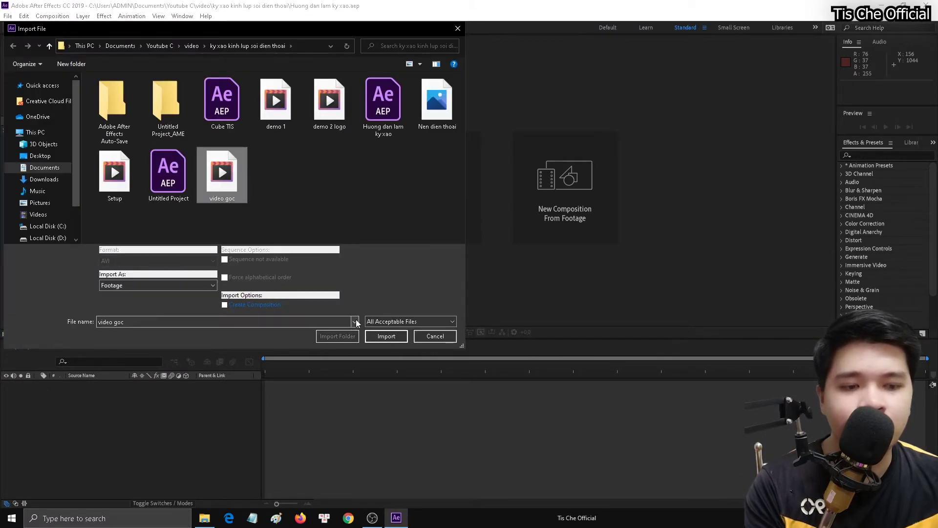
click(386, 335)
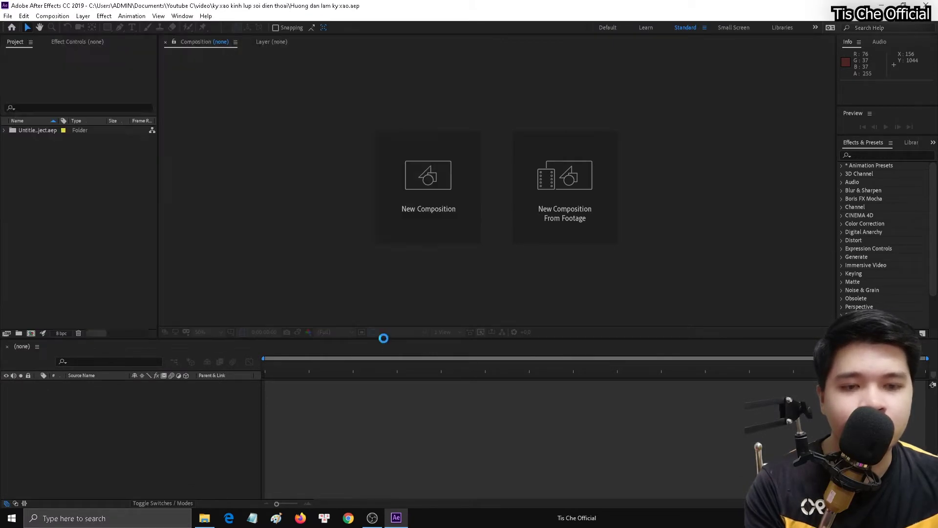
Import the Nen dien thoai wallpaper image into the project
right_click(68, 169)
mouse_move(146, 221)
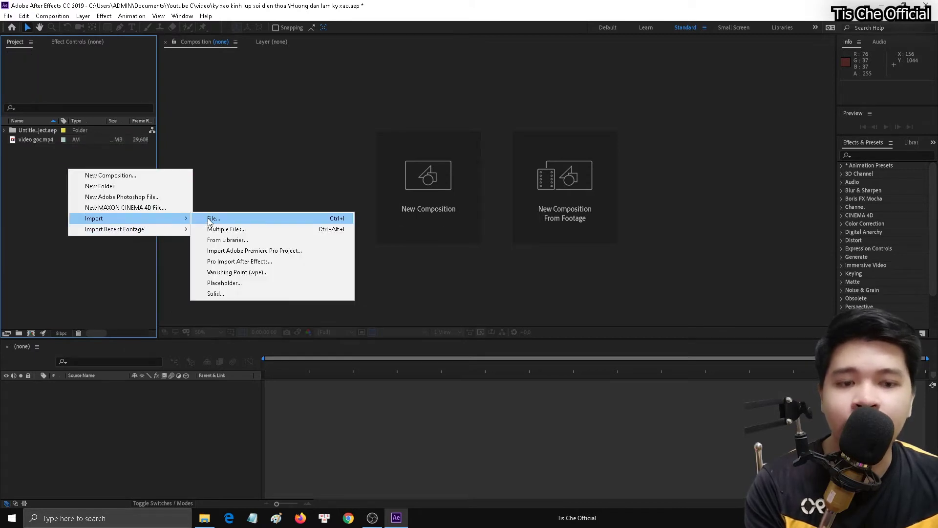
click(209, 220)
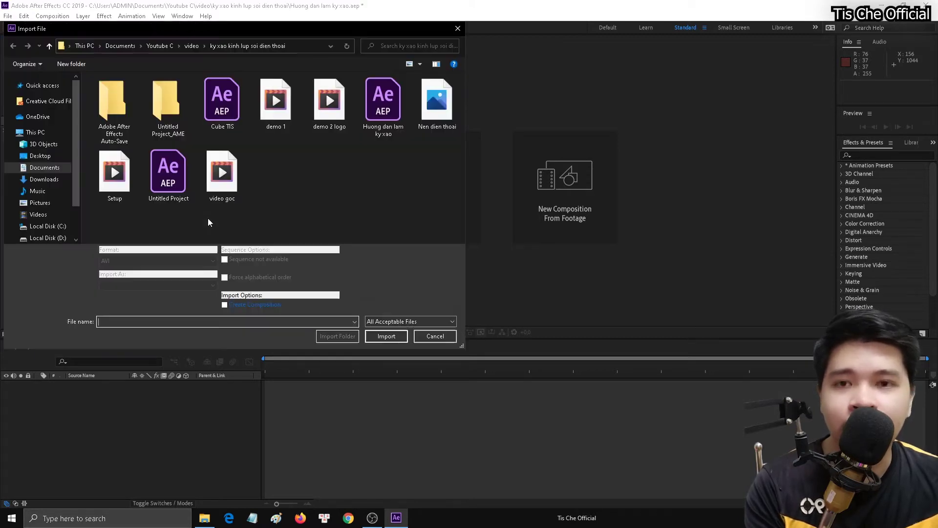
double_click(433, 127)
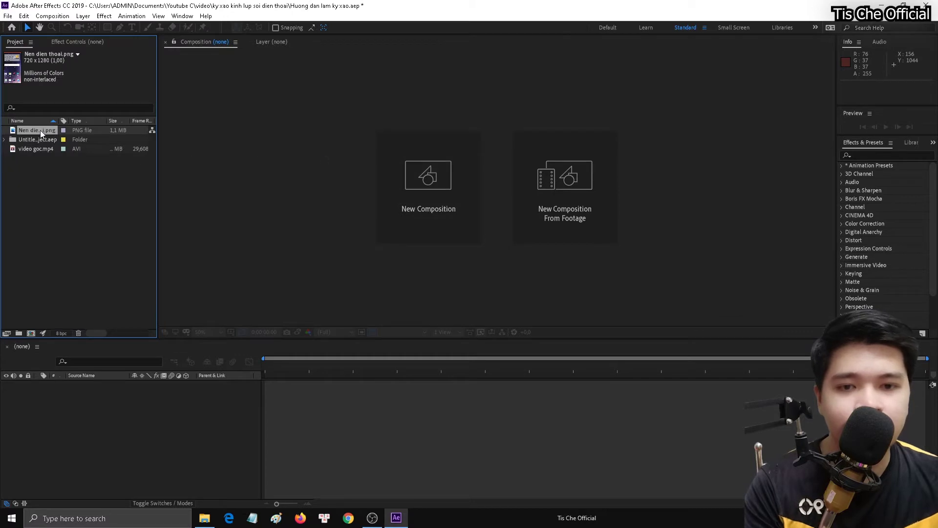
key(Delete)
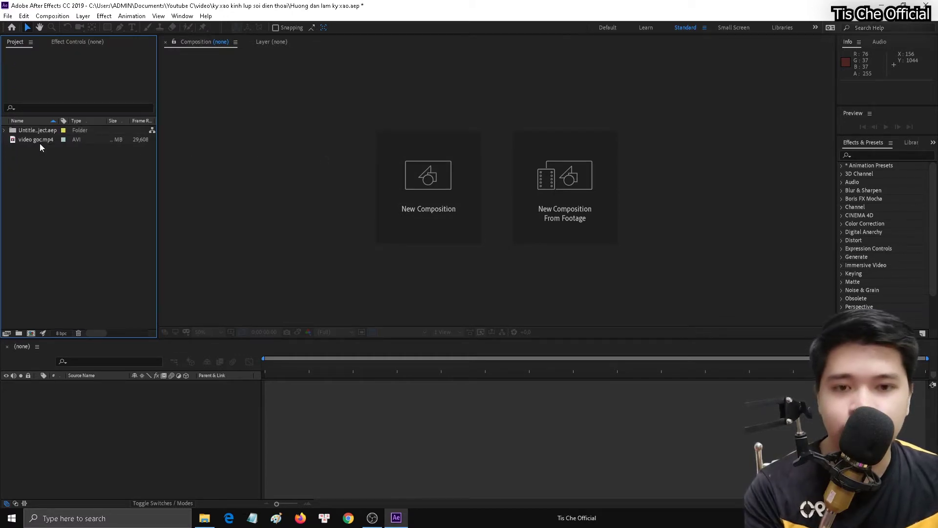
key(ctrl+z)
Create a video goc composition and add Nen dien thoai.png as its second layer
drag(39, 147, 86, 407)
drag(25, 131, 84, 392)
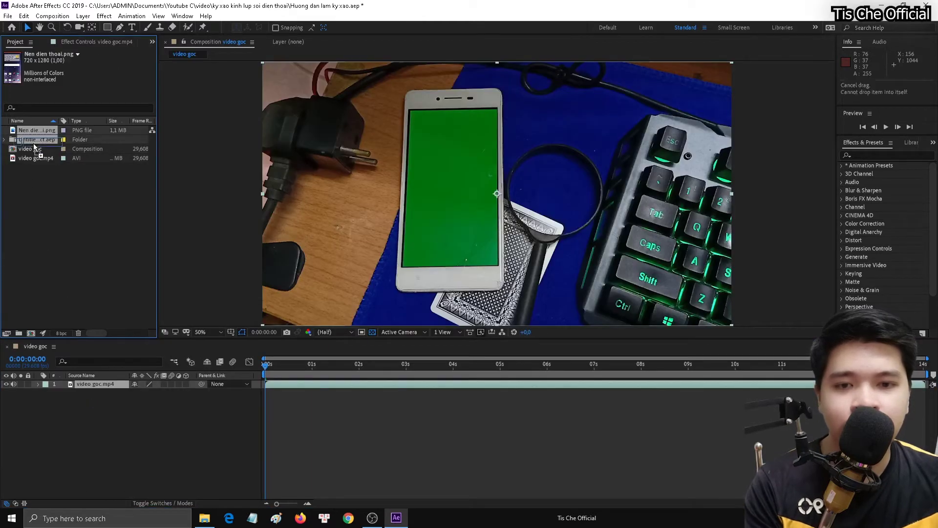
click(109, 424)
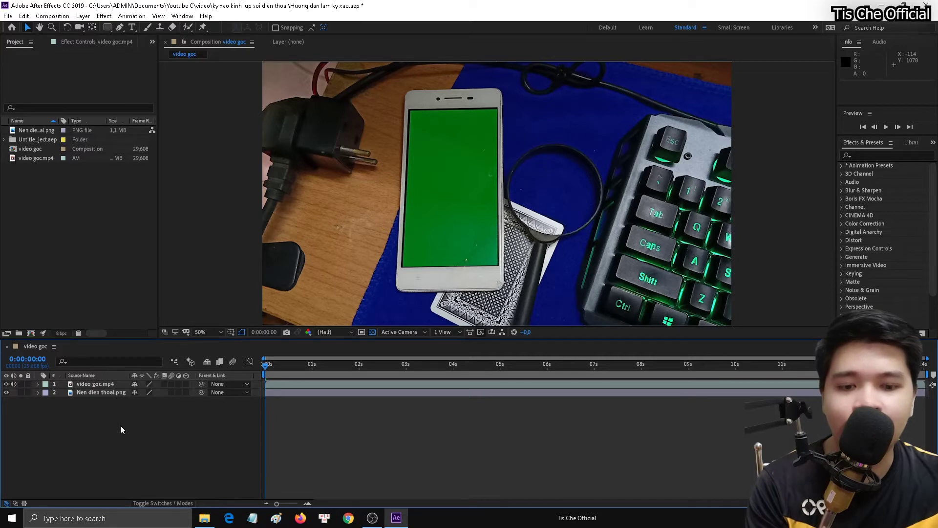
Add a black 1920×1080 solid, Black Solid 5, and move it below Nen dien thoai.png
right_click(96, 418)
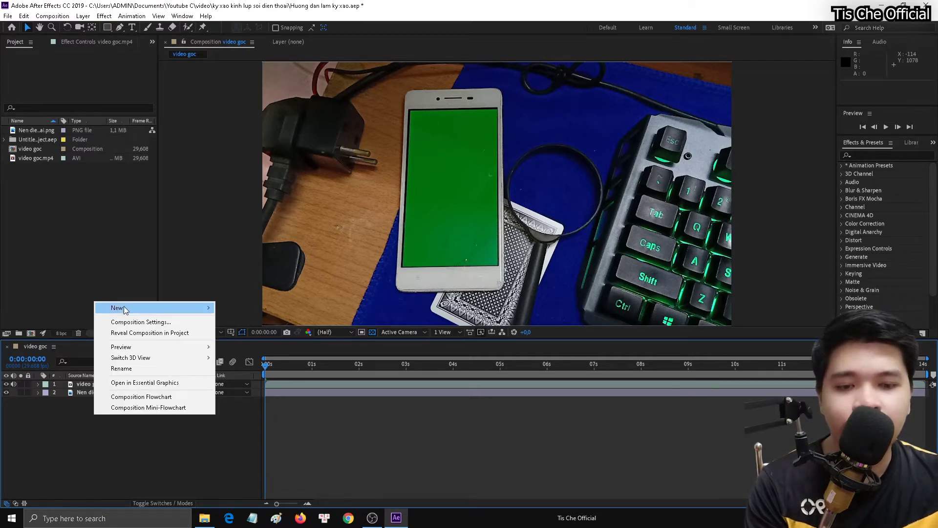
mouse_move(123, 309)
click(246, 332)
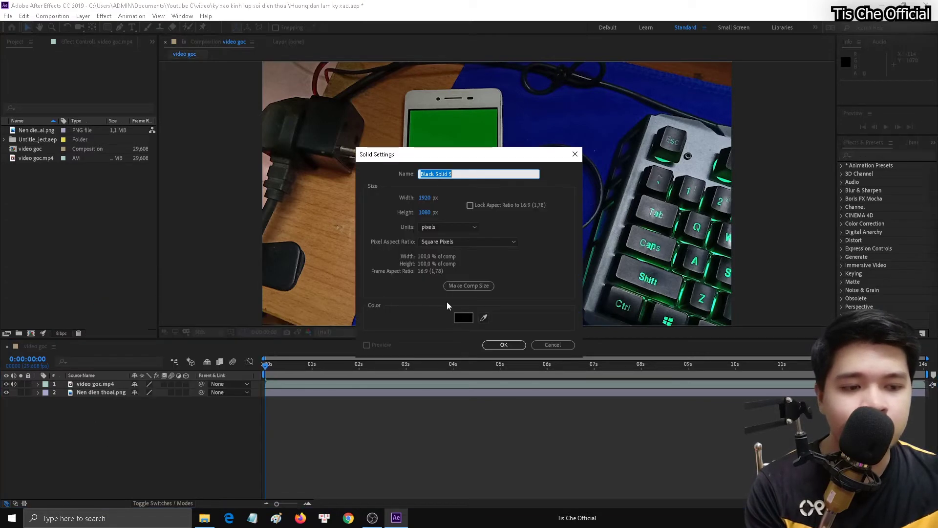
click(471, 320)
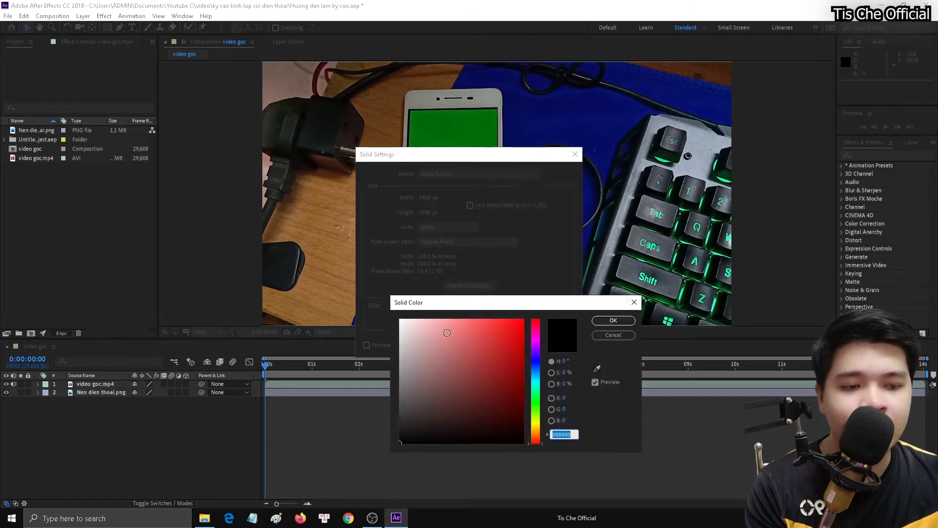
click(608, 334)
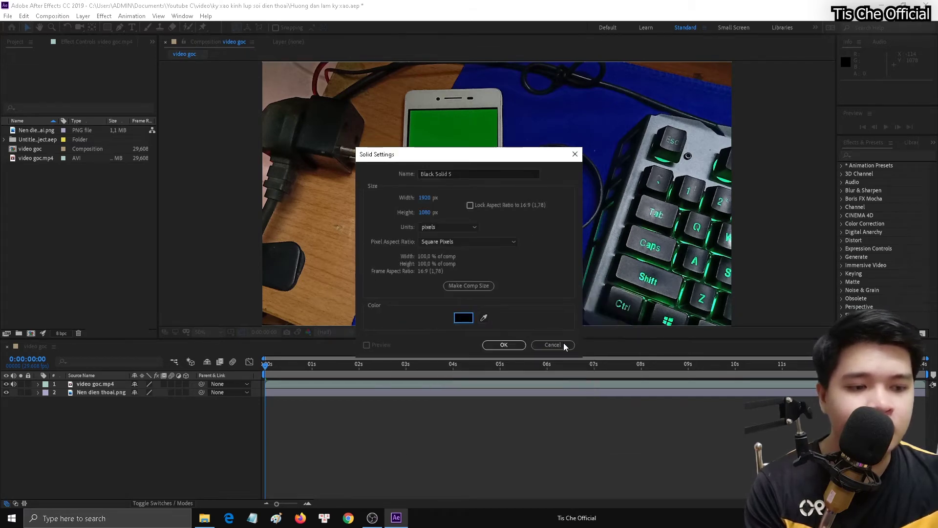
click(504, 345)
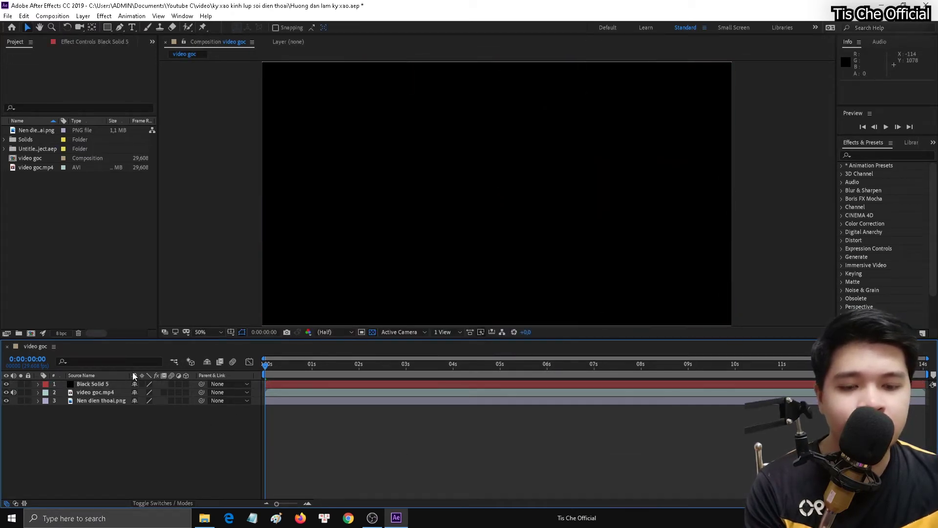
drag(97, 385, 98, 408)
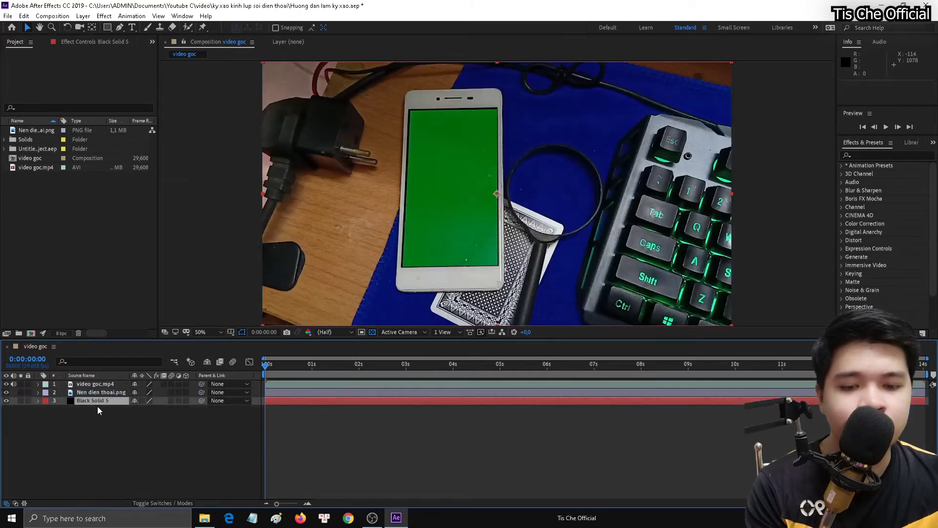
click(96, 386)
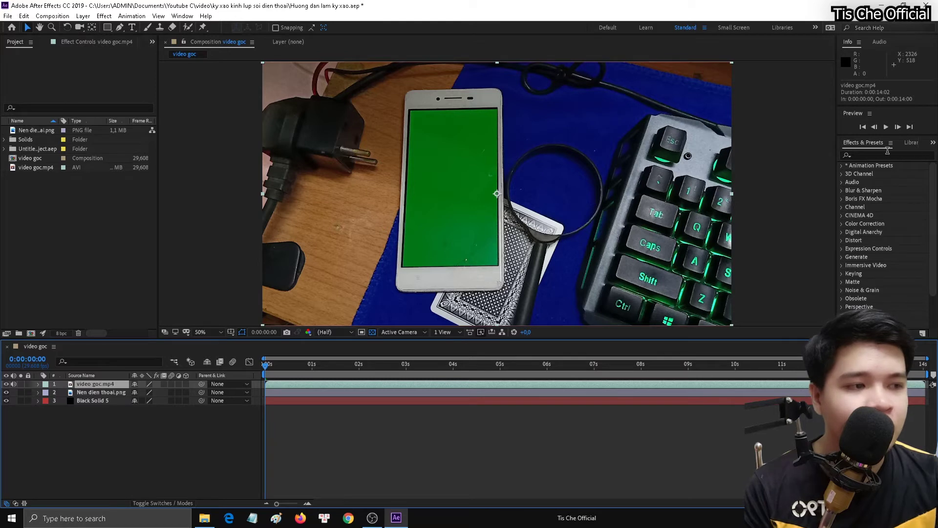
Apply the Keylight (1.2) effect to the video goc.mp4 layer
click(887, 152)
text(keyl)
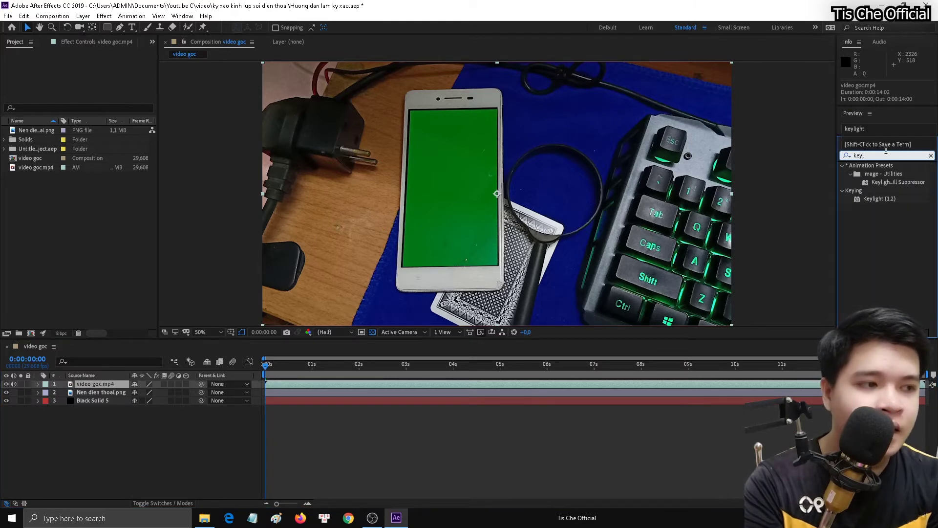
text(ight)
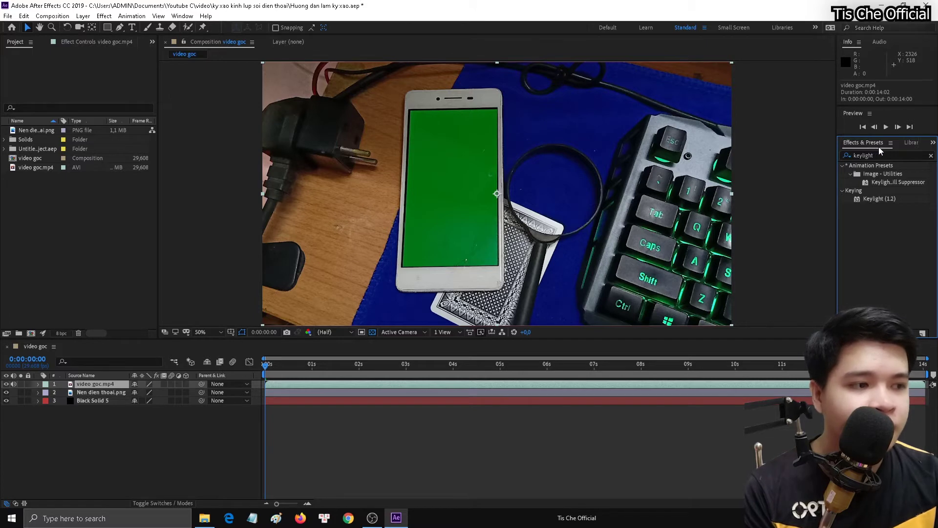
click(890, 202)
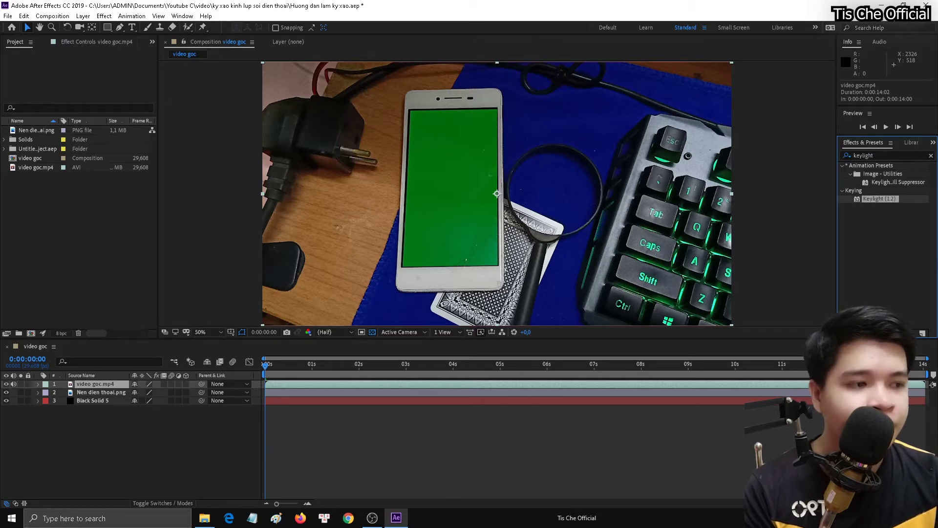
drag(872, 205, 108, 387)
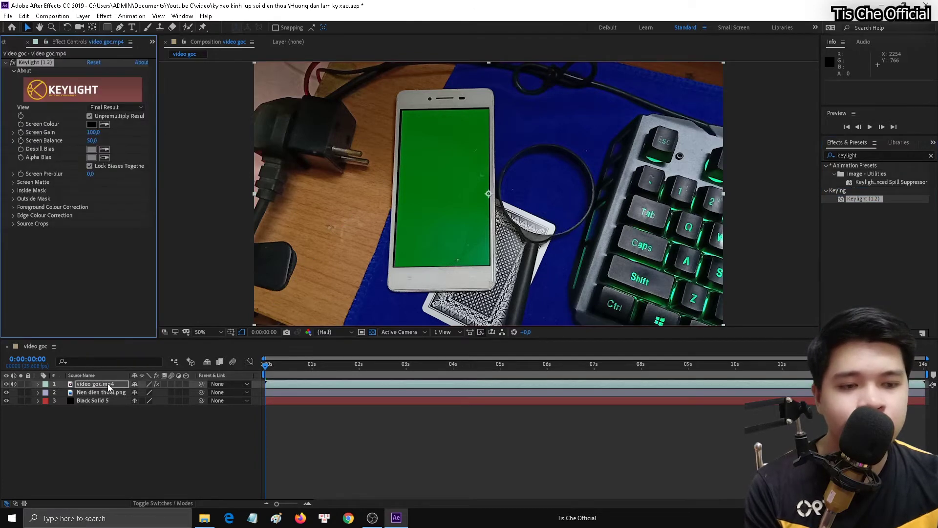
click(96, 256)
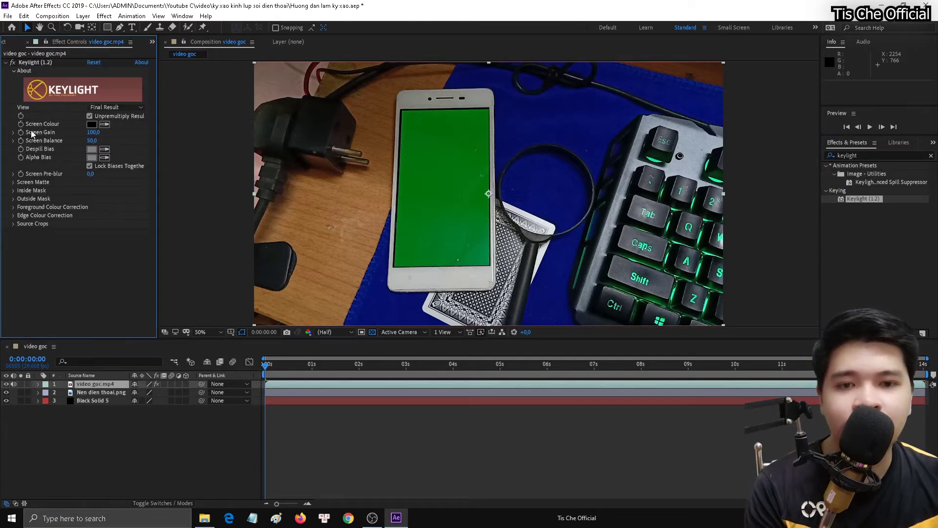
Try sampling the phone's green screen as Keylight's Screen Colour, then undo it
click(104, 125)
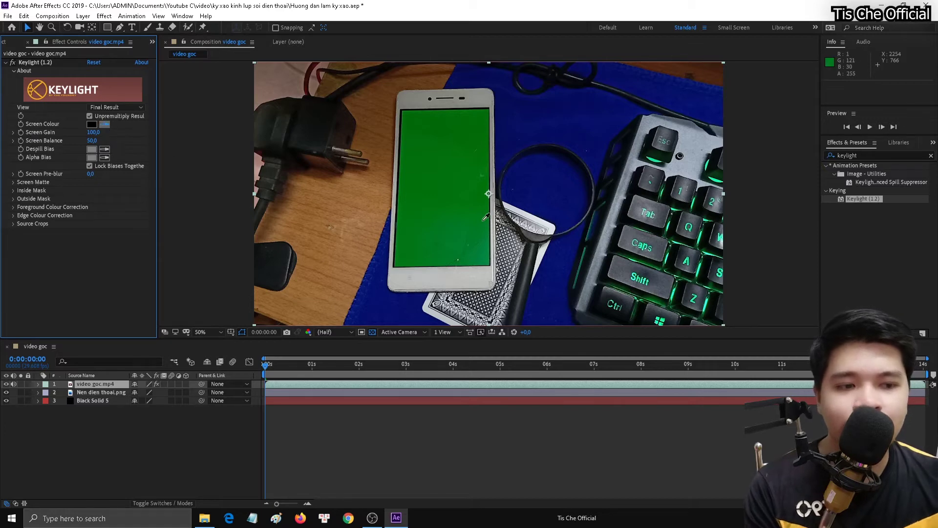
click(478, 255)
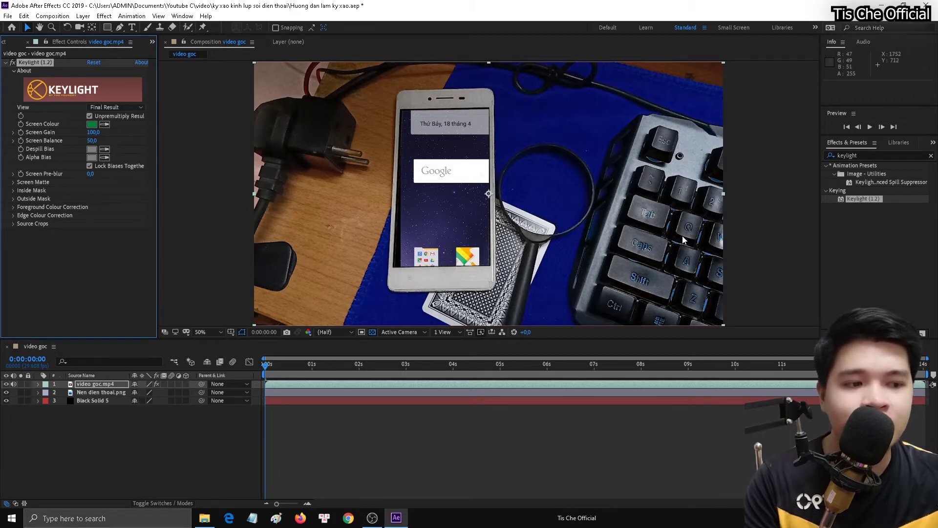
click(359, 228)
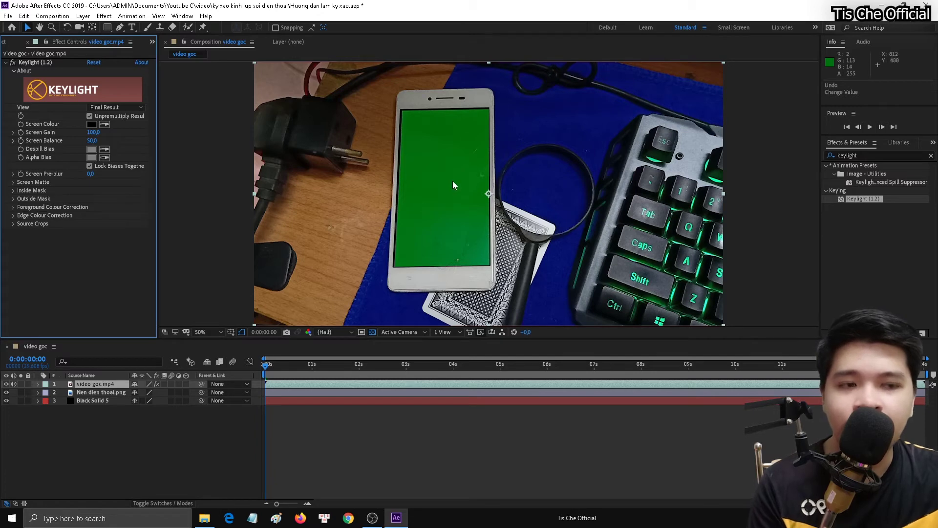
click(572, 206)
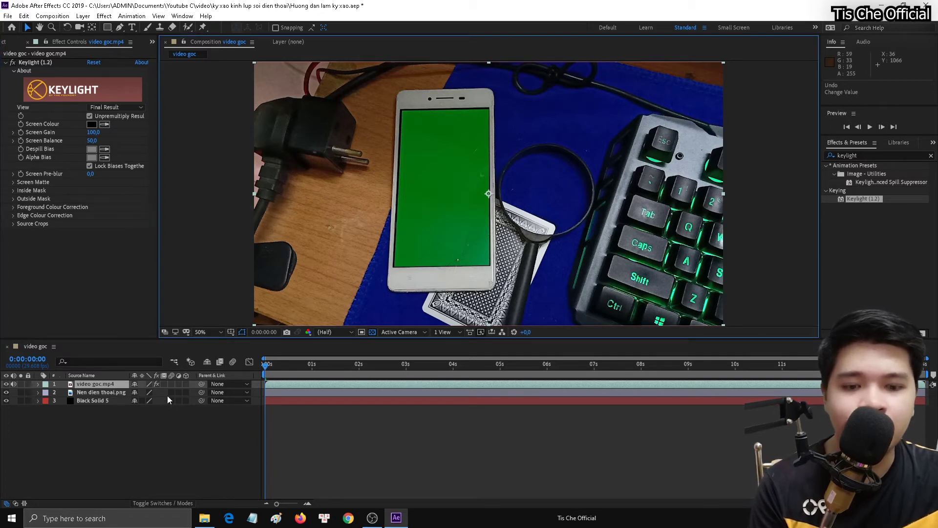
Duplicate the video goc.mp4 layer with copy and paste
click(107, 442)
click(98, 383)
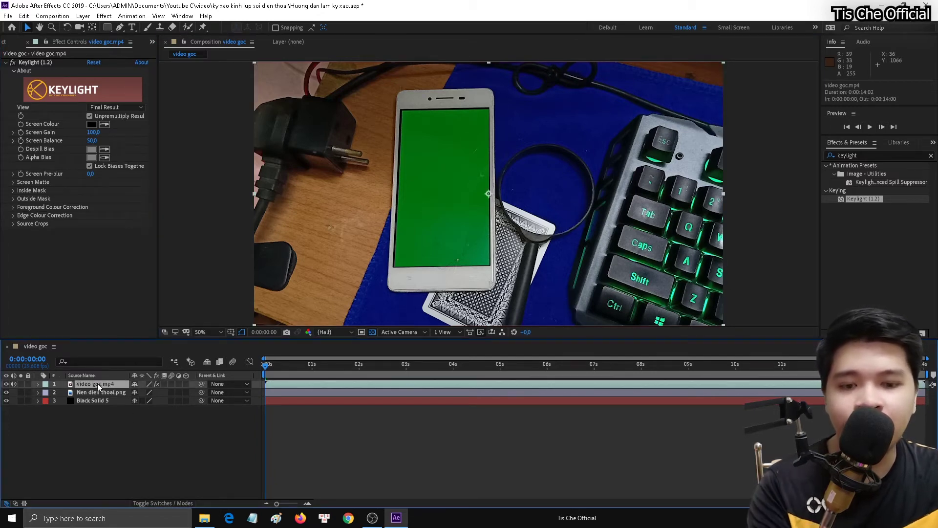
key(ctrl+c)
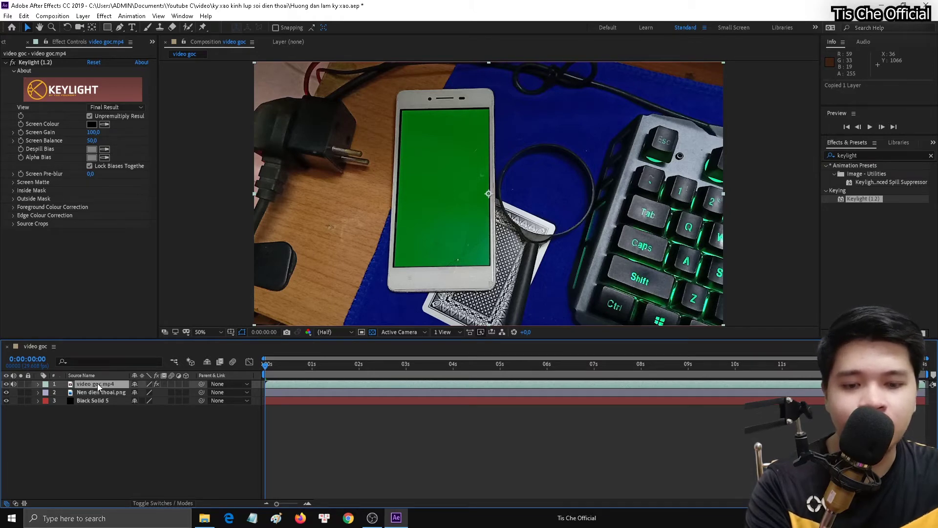
key(ctrl+v)
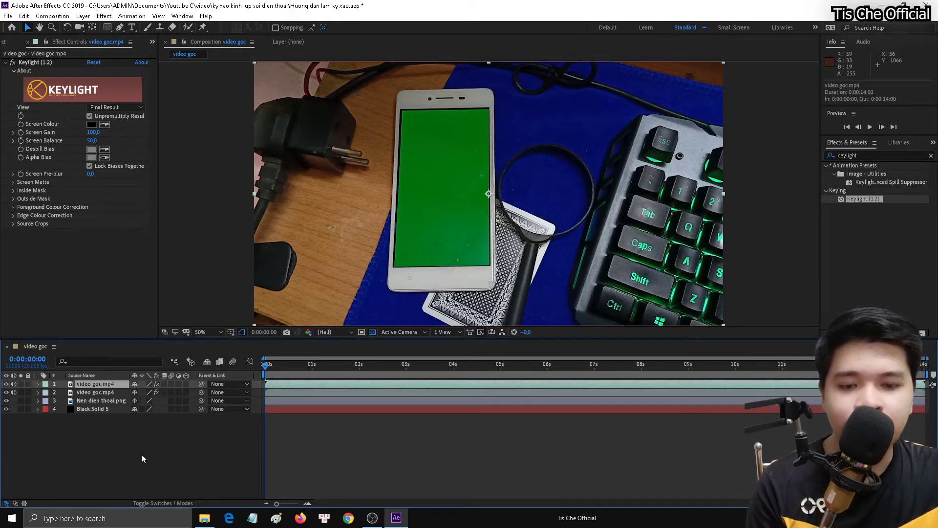
click(130, 441)
Draw a rectangular mask over the keyboard side on the top video goc.mp4 copy
click(95, 384)
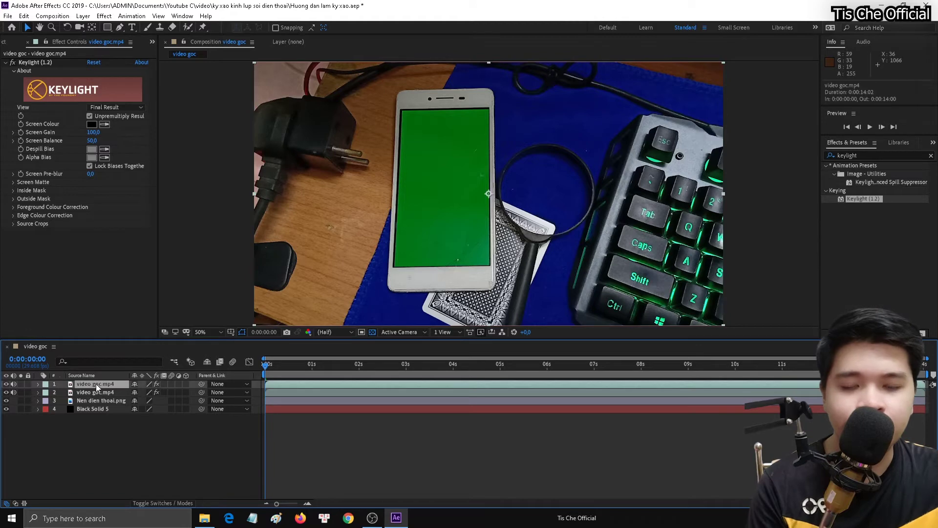
click(109, 28)
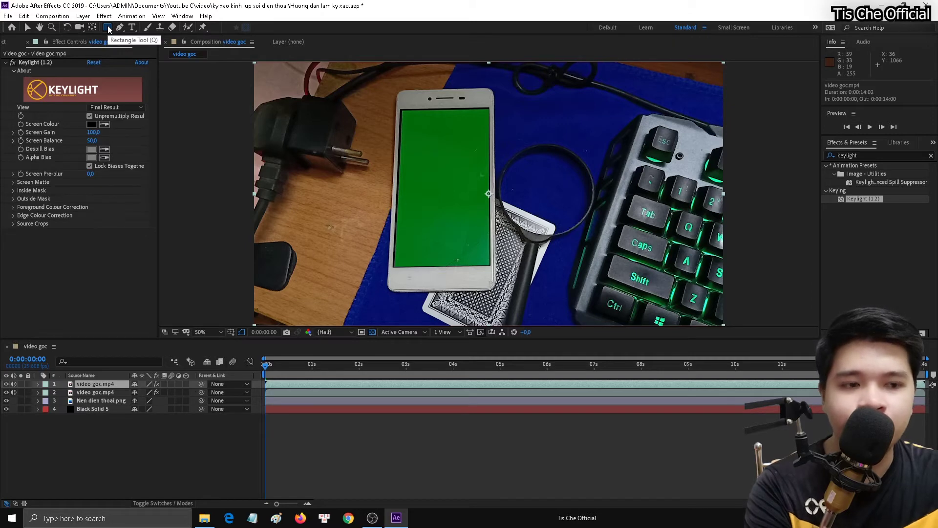
key(comma)
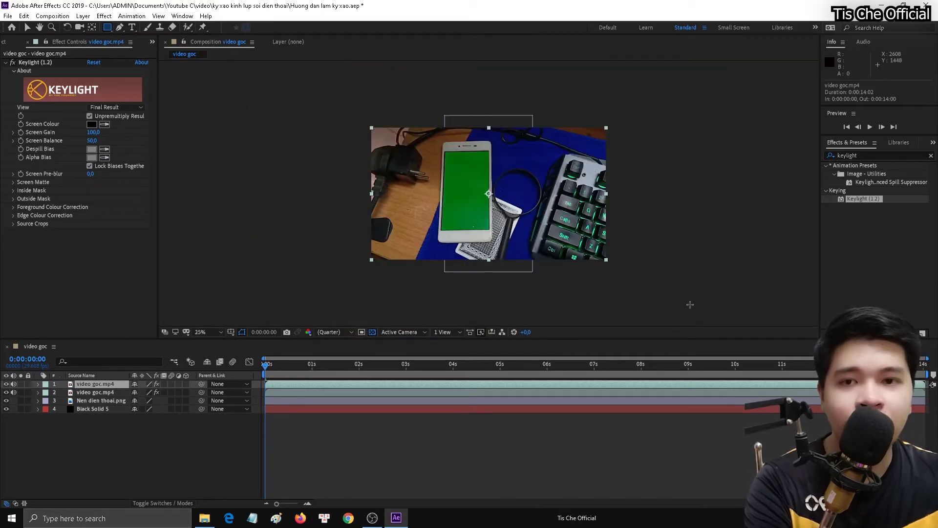
drag(699, 315, 485, 126)
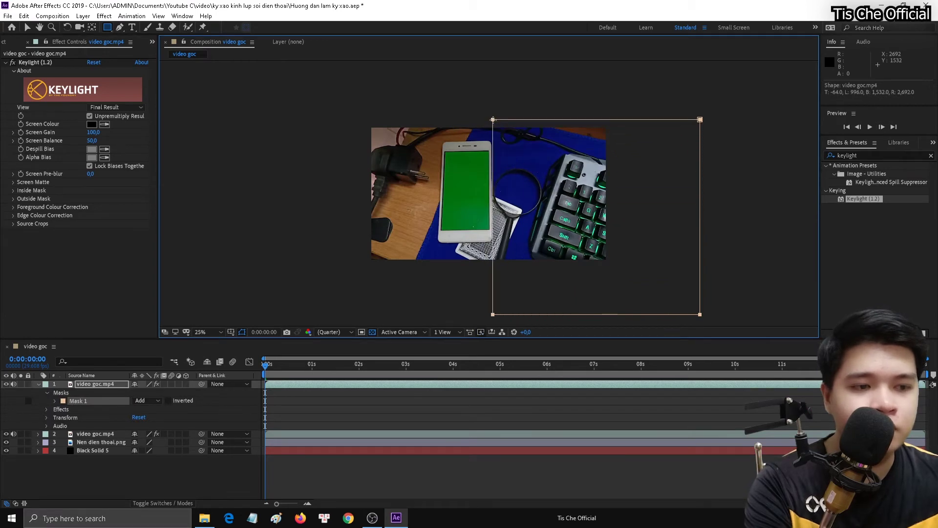
scroll(488, 188, up, 4)
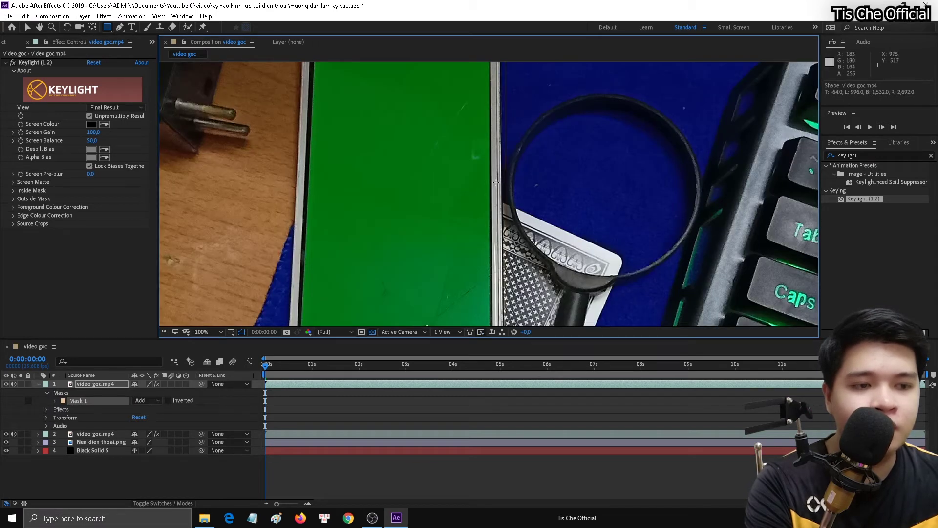
scroll(496, 183, down, 2)
scroll(494, 188, down, 2)
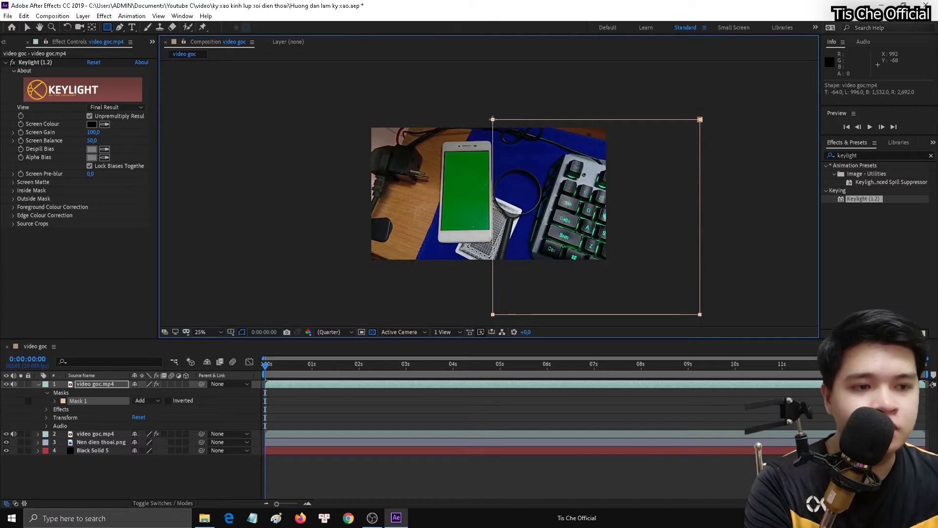
drag(493, 119, 490, 119)
key(ctrl+z)
key(v)
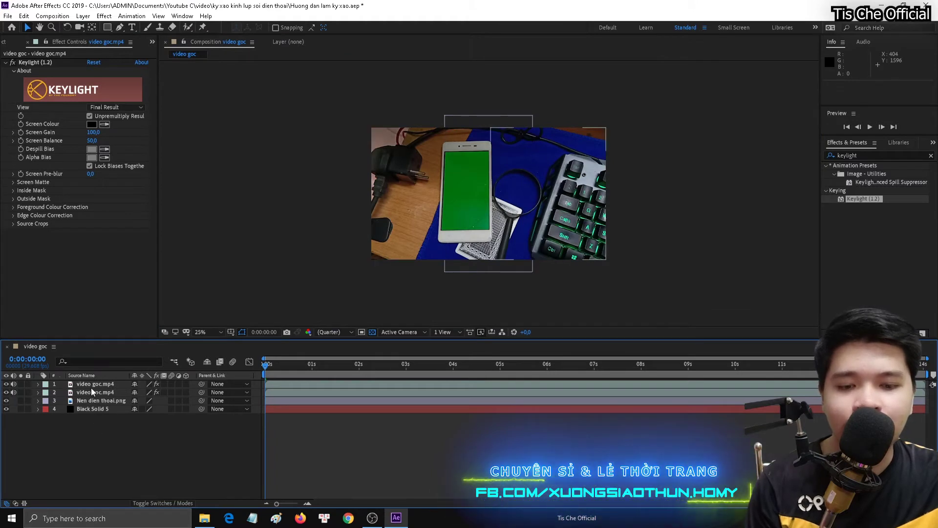
Rename the masked top layer to 'Ban phim' and select the second video goc.mp4 layer
click(97, 384)
right_click(113, 384)
click(112, 377)
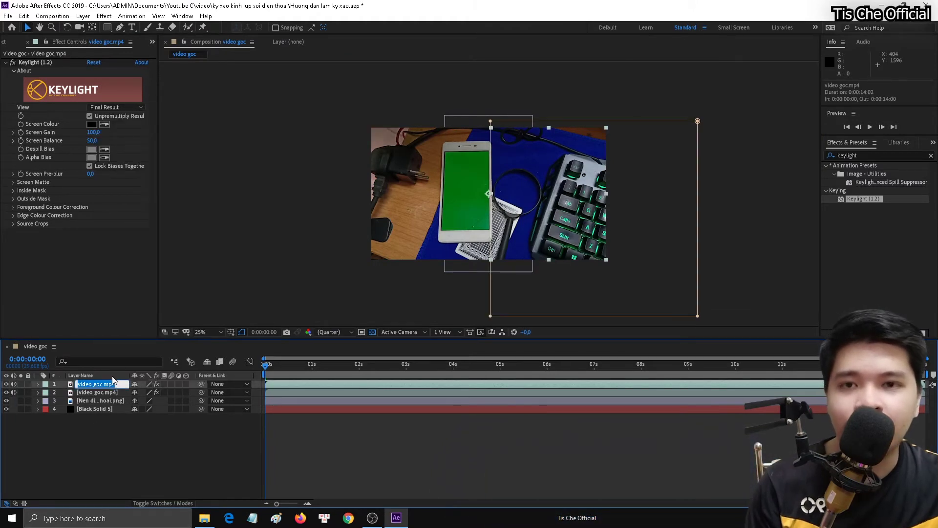
text(Ban phim)
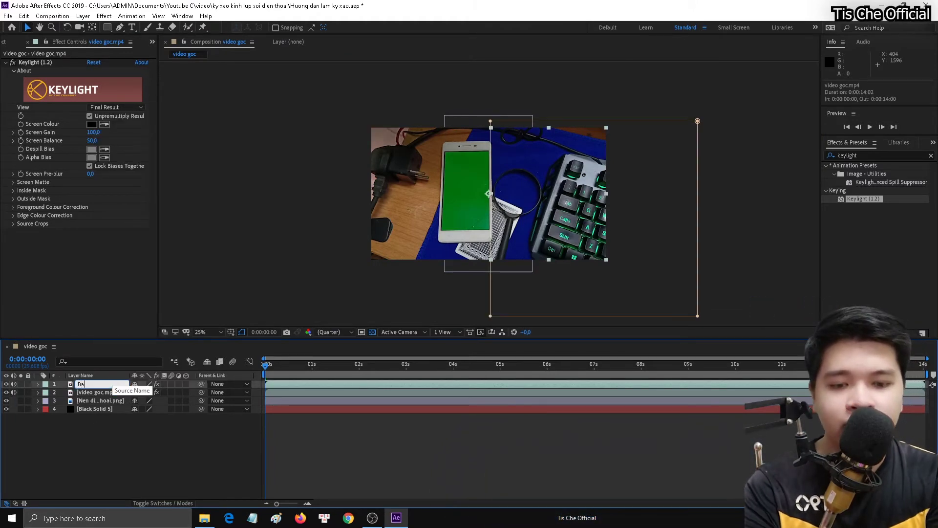
key(Return)
click(105, 392)
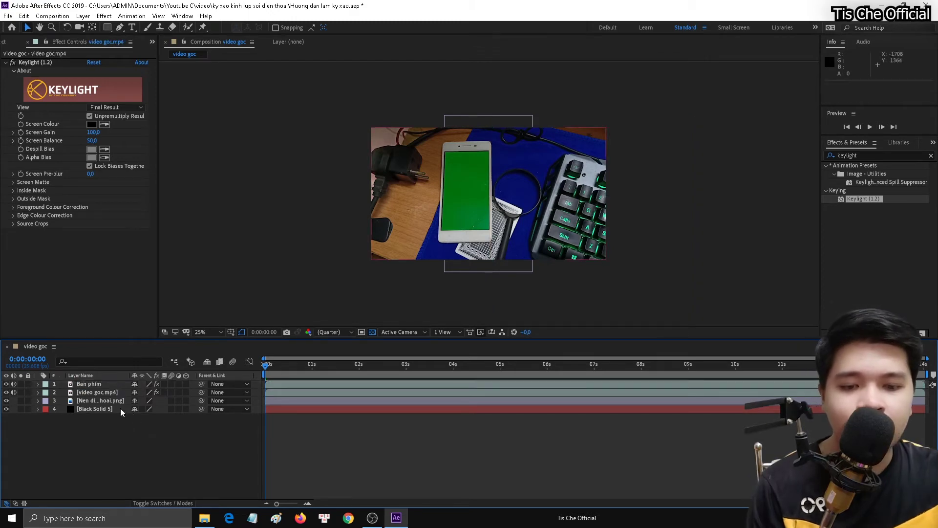
click(92, 394)
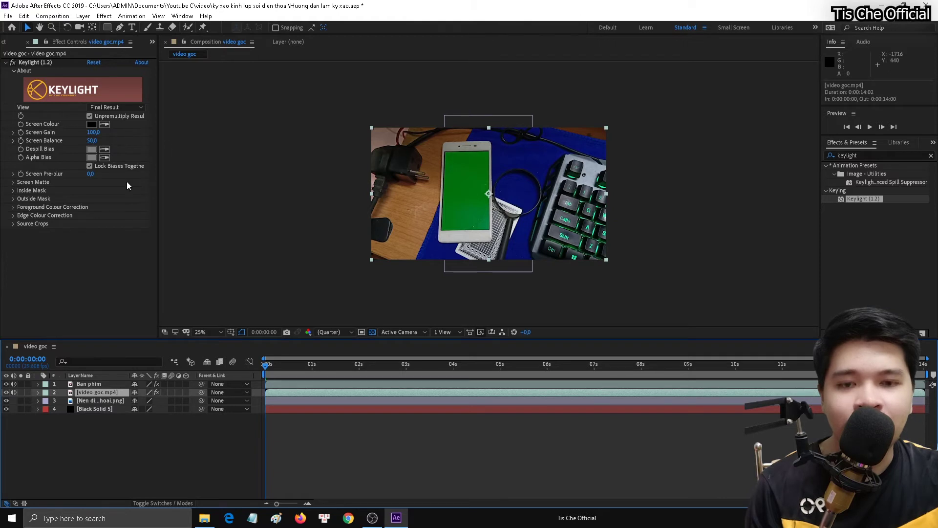
Key out the phone's green screen on video goc.mp4 with Keylight's Screen Colour, zoomed to 50%
click(104, 124)
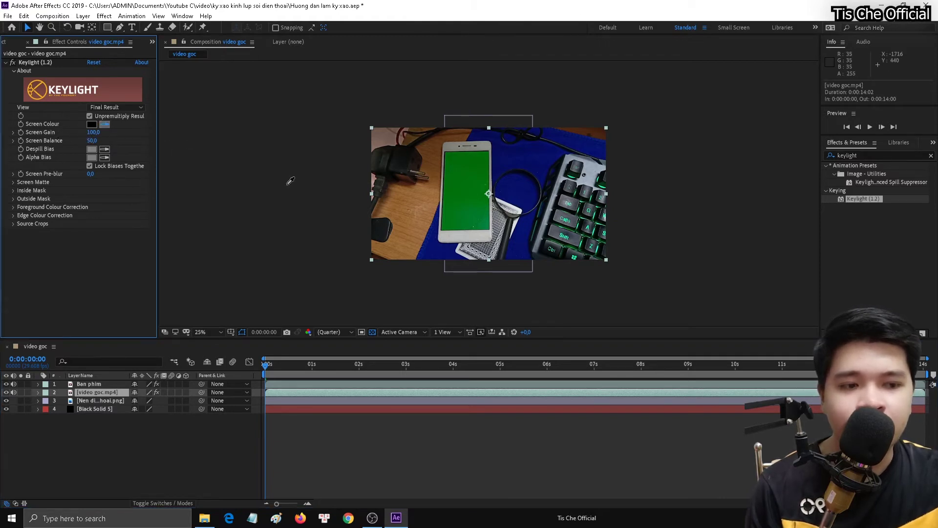
click(488, 221)
key(period)
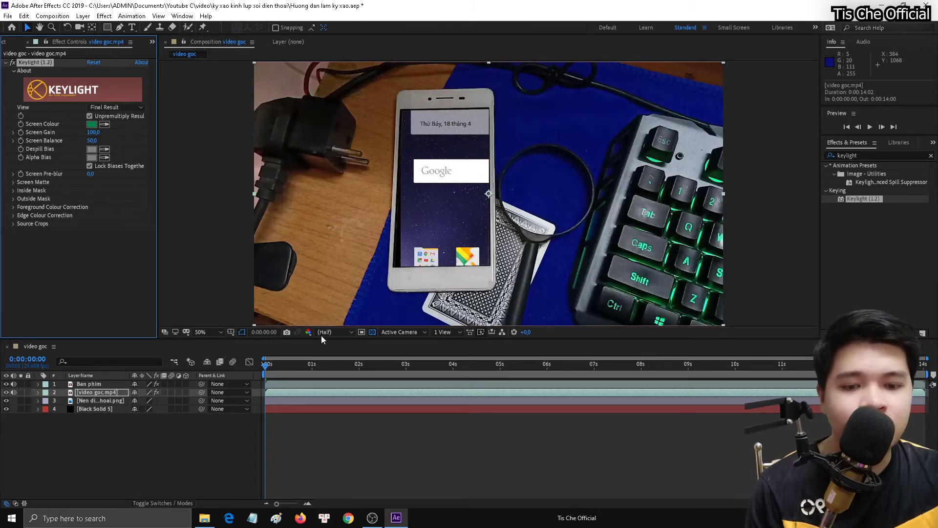
Hide and re-show the Ban phim layer to compare the keyboard glow
click(84, 386)
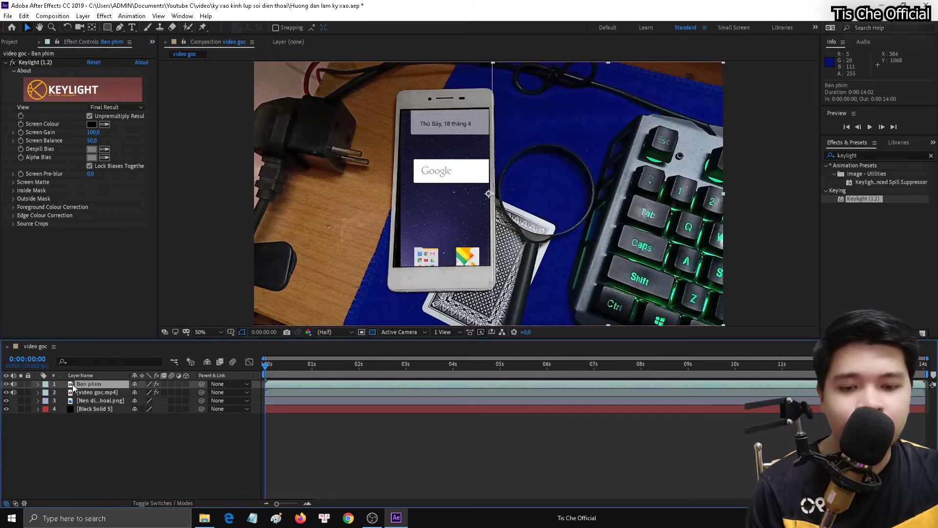
click(6, 384)
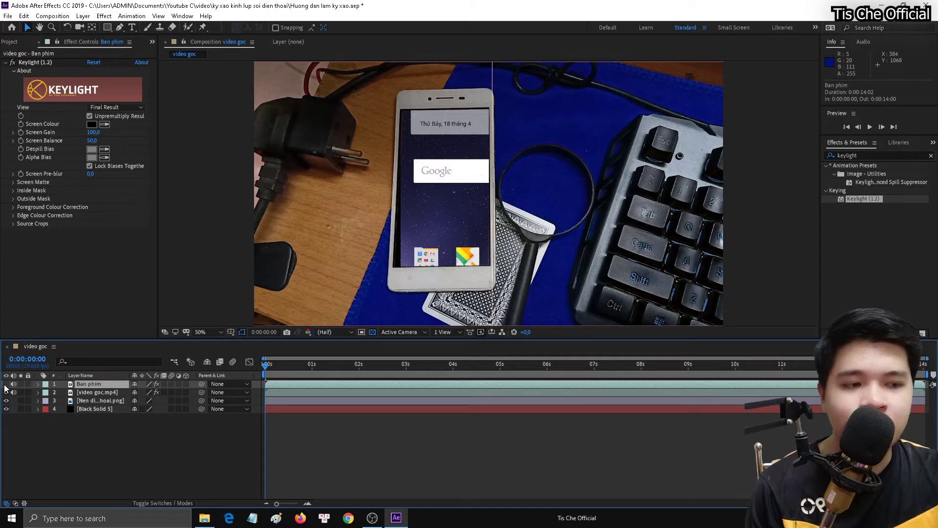
click(5, 384)
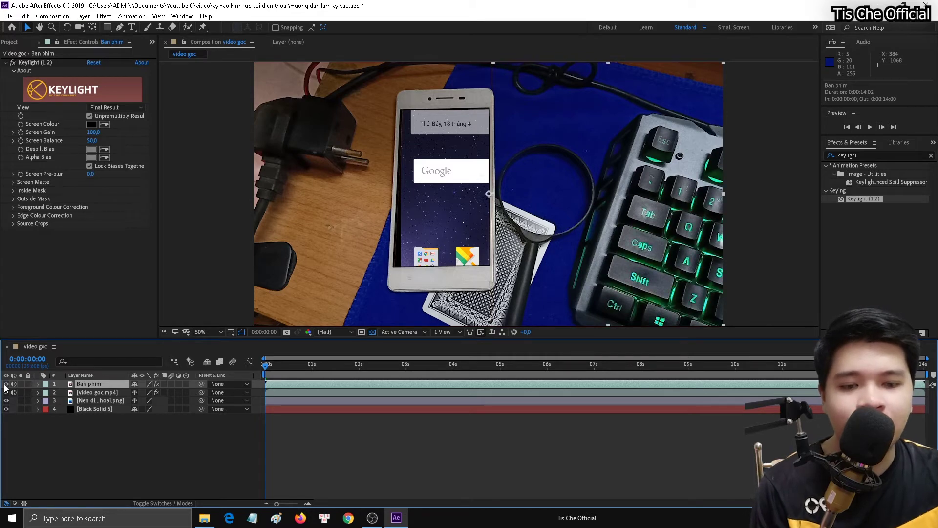
click(105, 433)
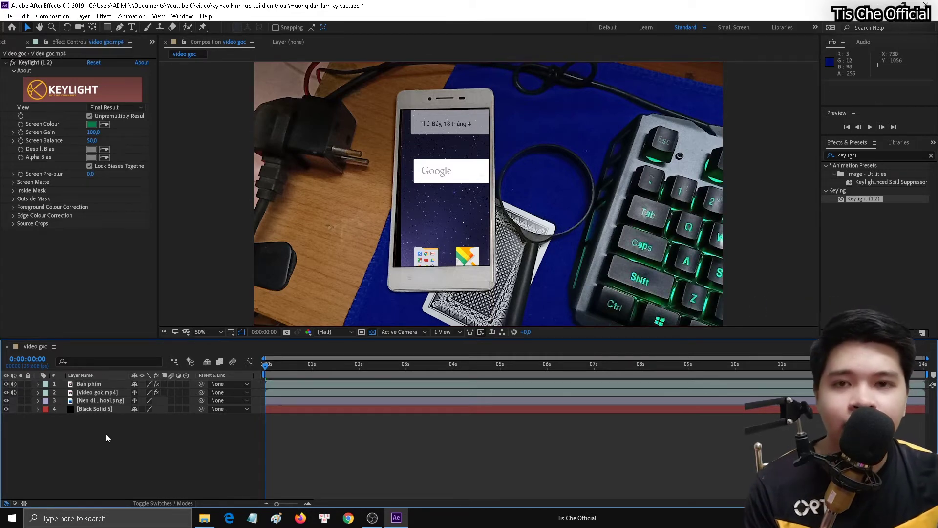
Scale the Nen dien thoai.png wallpaper to 49.8% and place it at 776, 518 over the phone screen
click(112, 401)
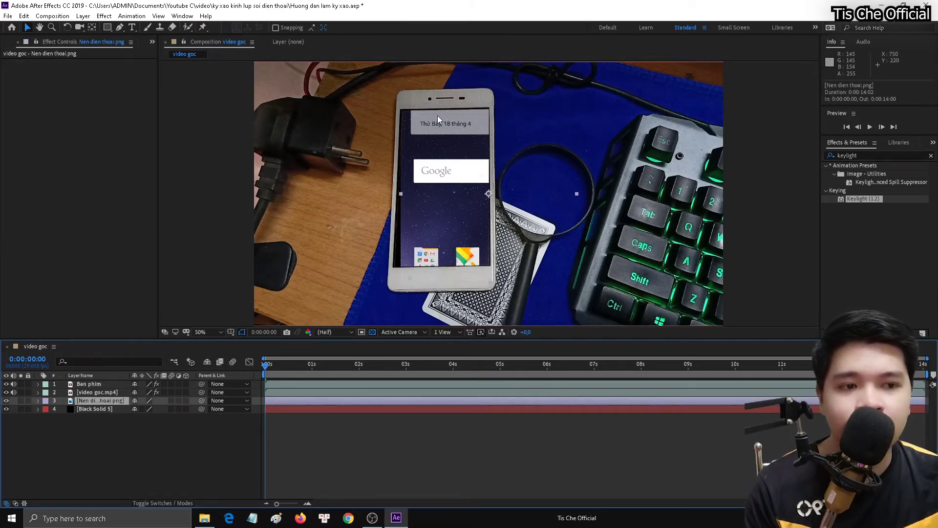
drag(474, 232, 424, 172)
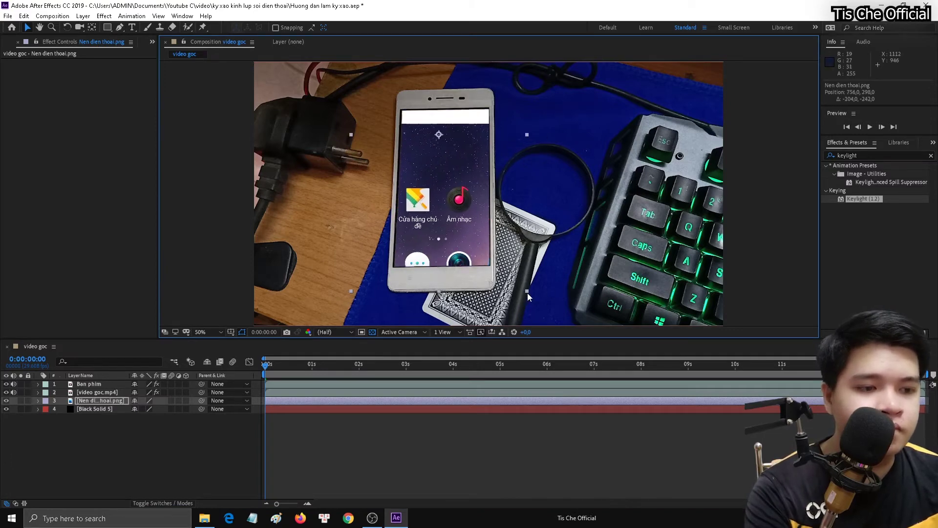
click(425, 400)
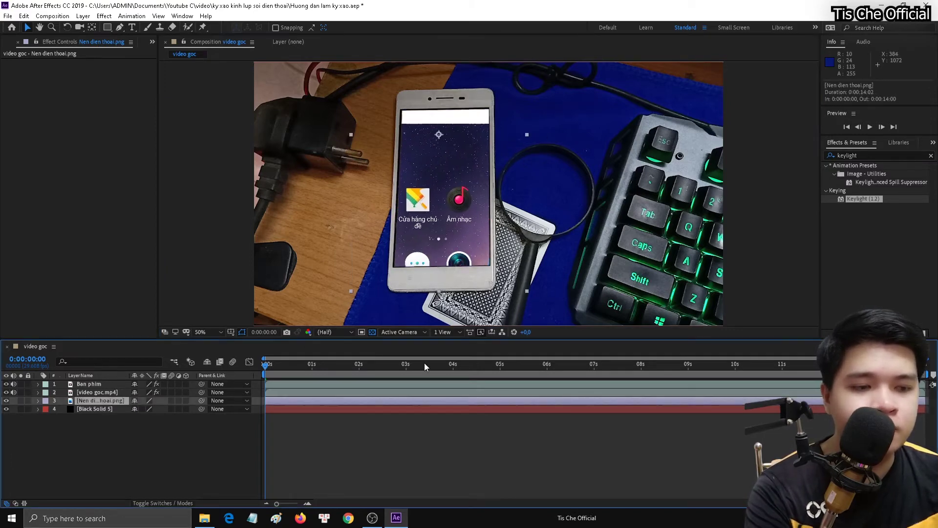
click(528, 291)
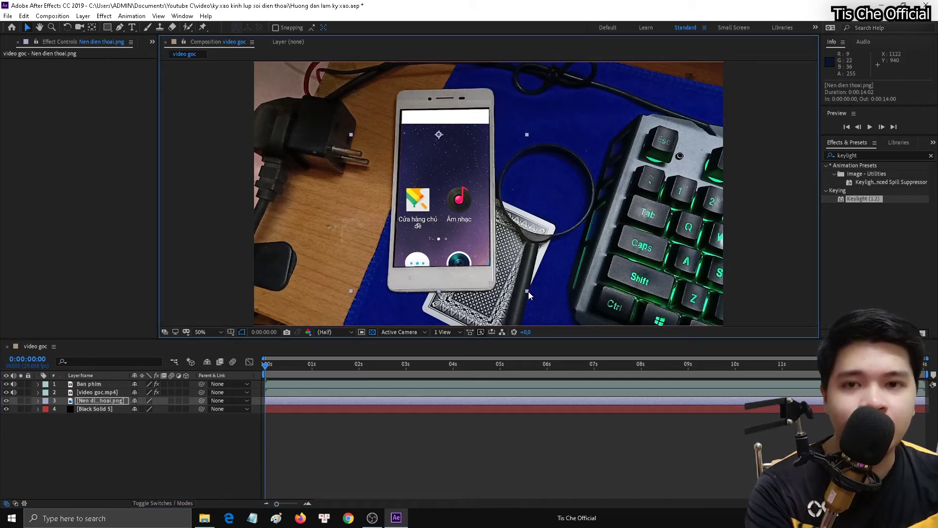
mouse_move(529, 291)
mouse_down()
mouse_move(463, 264)
mouse_move(480, 282)
mouse_up()
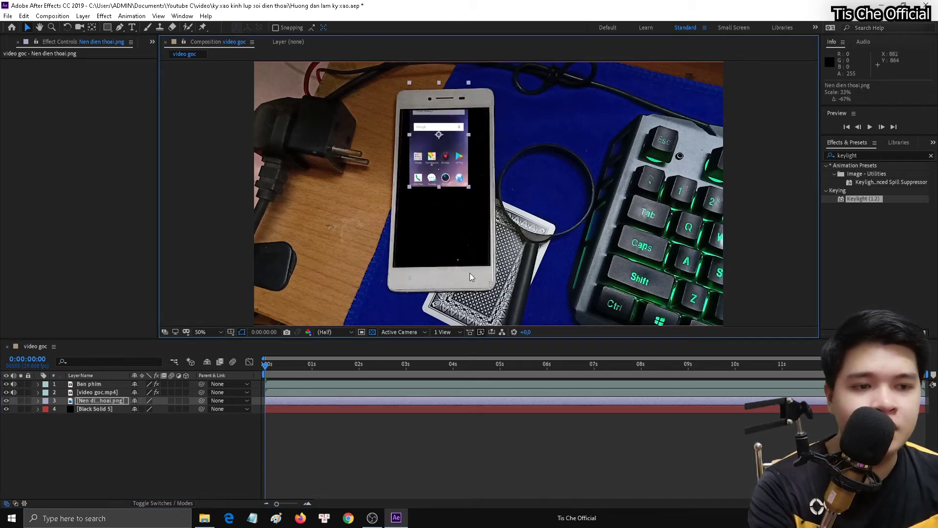
mouse_move(453, 164)
mouse_down()
mouse_move(454, 224)
mouse_move(460, 182)
mouse_up()
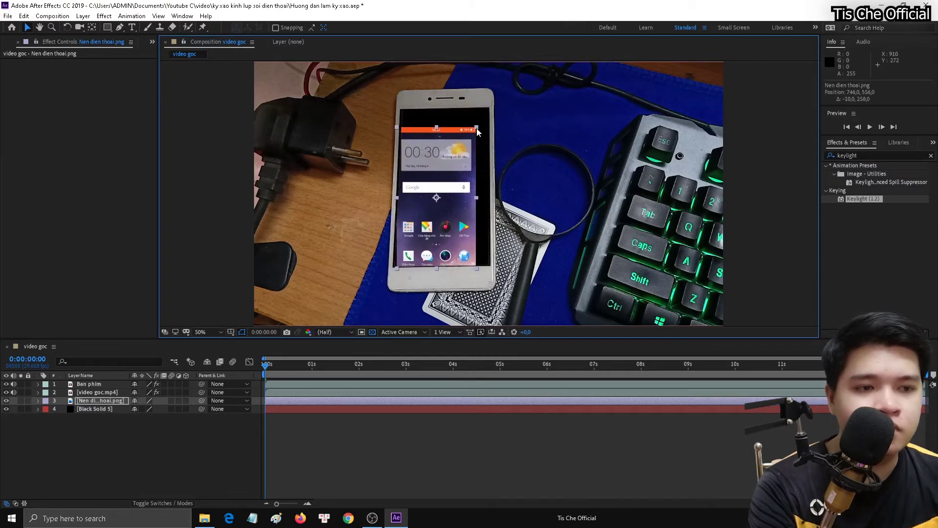
drag(478, 131, 496, 115)
drag(473, 166, 468, 163)
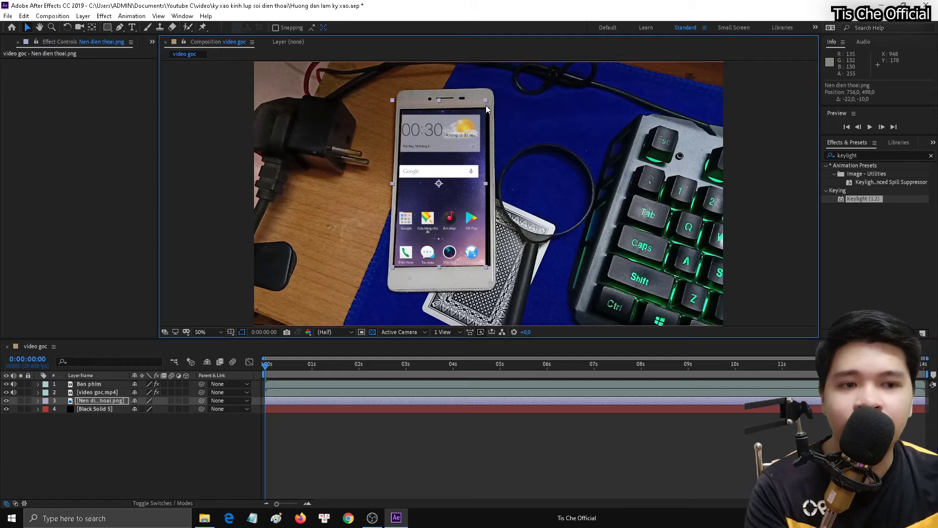
drag(485, 100, 468, 124)
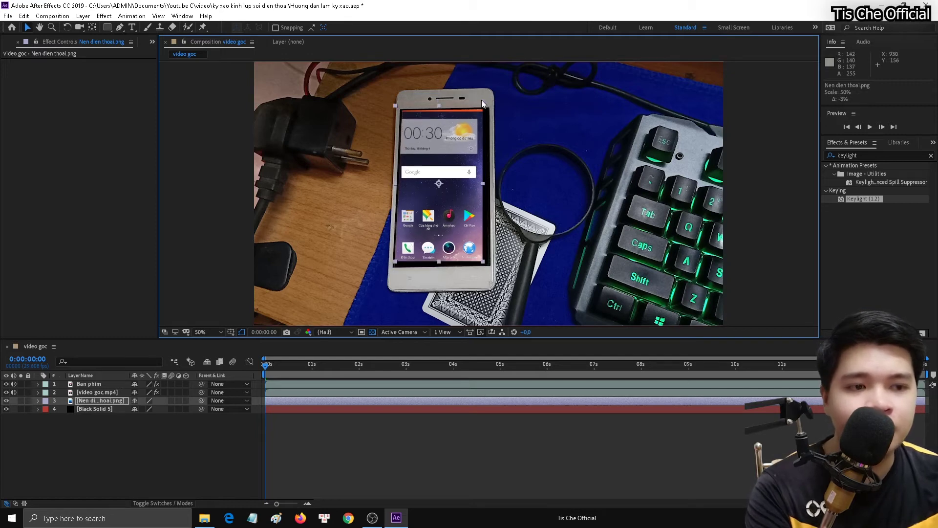
key(shift+Right)
key(shift+Right)
key(shift+Down)
key(shift+Down)
Rotate the wallpaper -1° and nudge its scale to about 50.8%
click(38, 400)
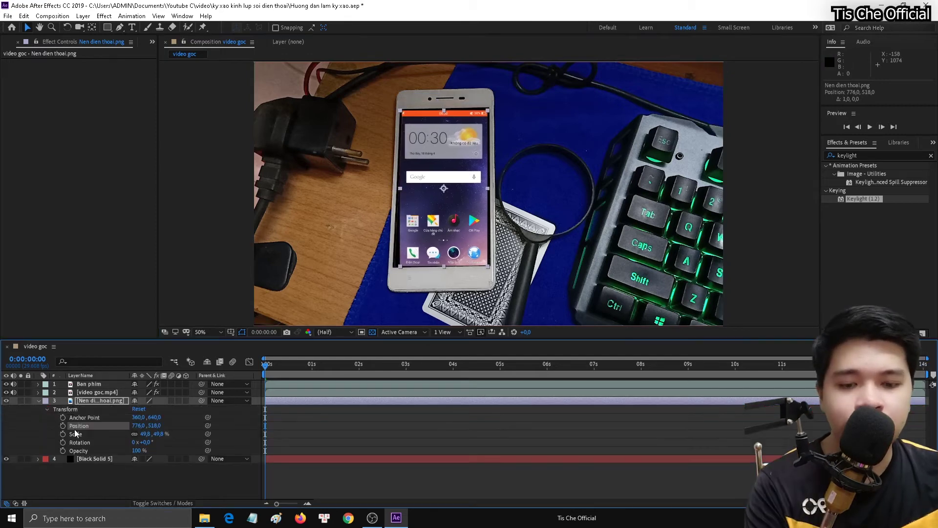
click(144, 441)
text(-1)
key(Return)
drag(145, 433, 148, 433)
Widen the wallpaper to about 55% horizontally and set Position X to 769
click(163, 434)
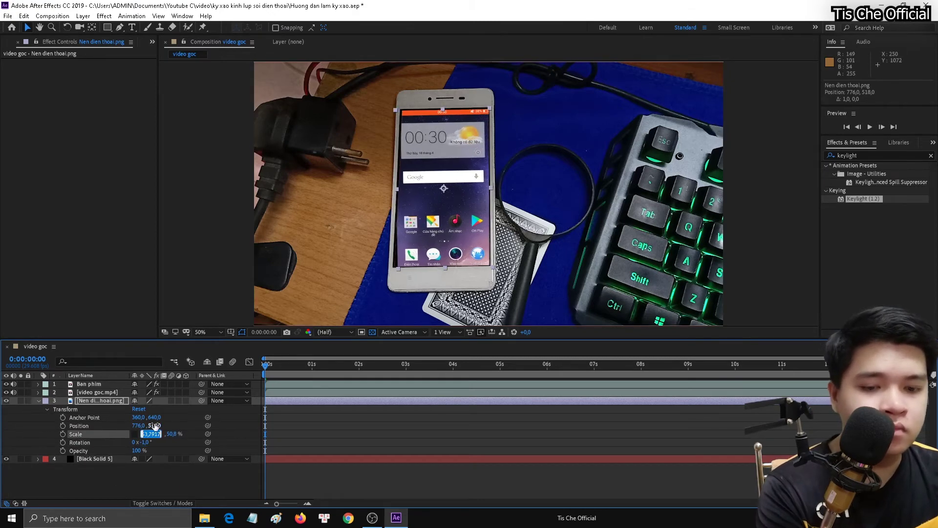
click(139, 425)
key(Return)
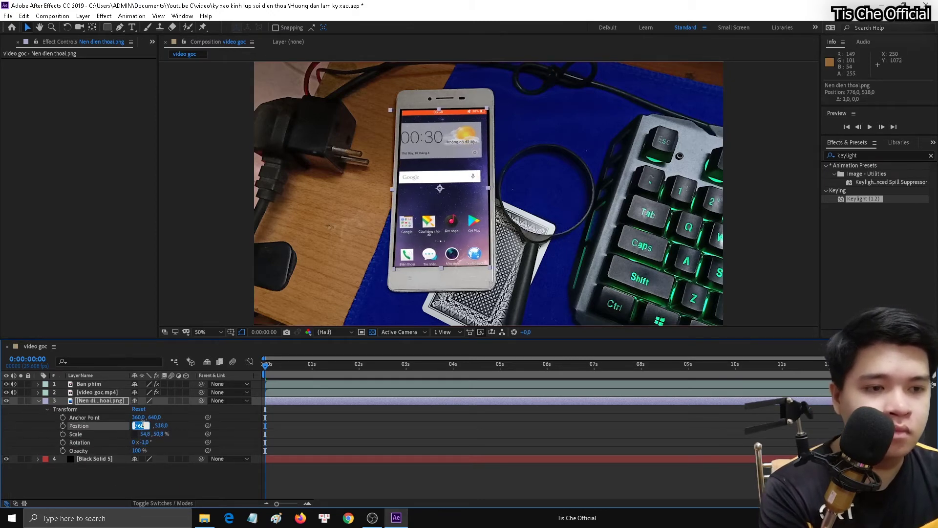
text(769)
key(Return)
drag(145, 433, 147, 434)
click(209, 184)
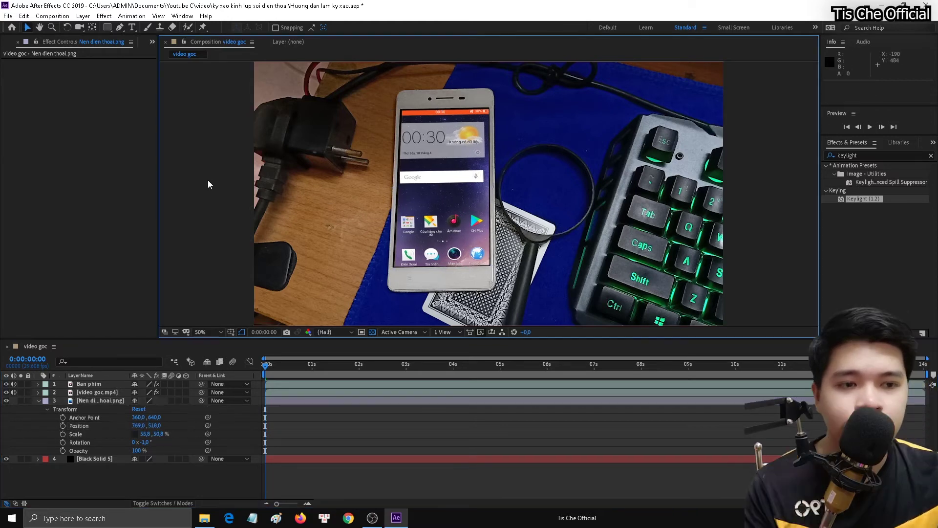
click(39, 400)
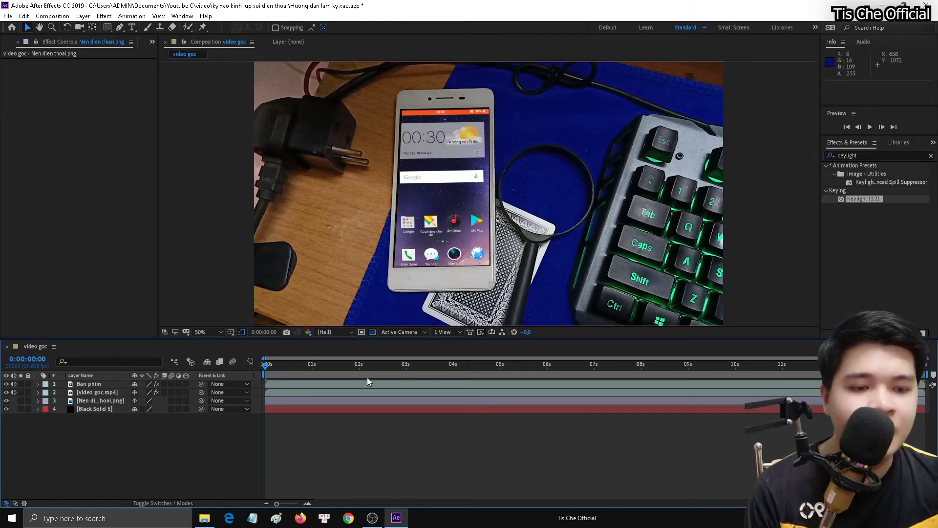
Move to 0:00:04:11 and select the wallpaper layer with the Pen tool active
click(367, 365)
drag(368, 364, 470, 374)
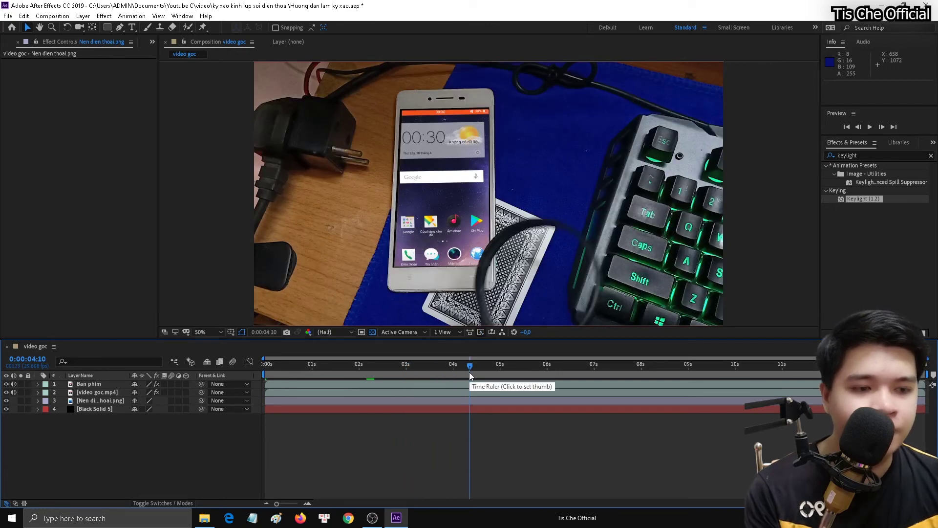
key(Page_Down)
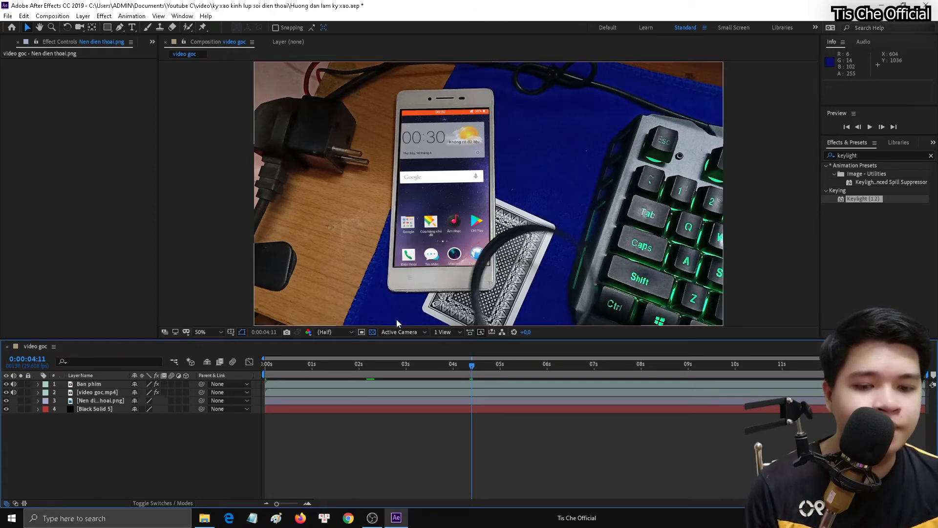
click(98, 400)
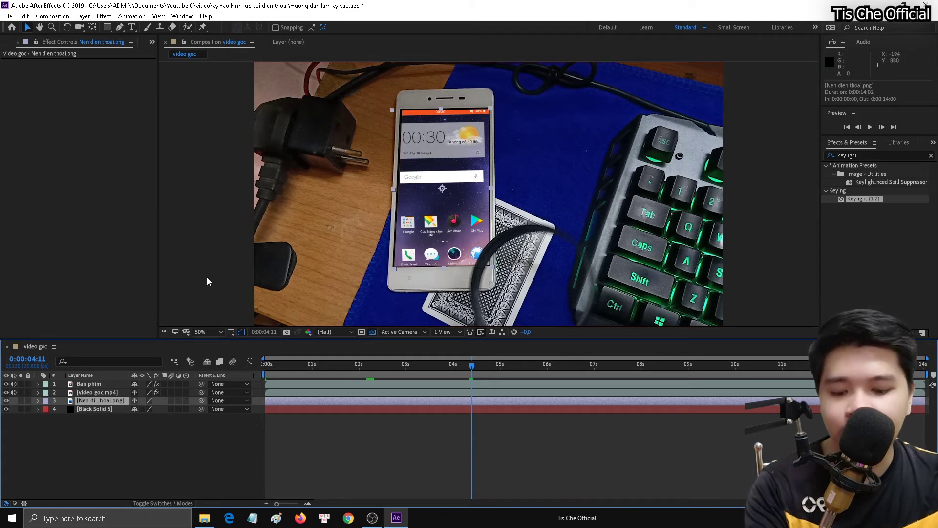
key(g)
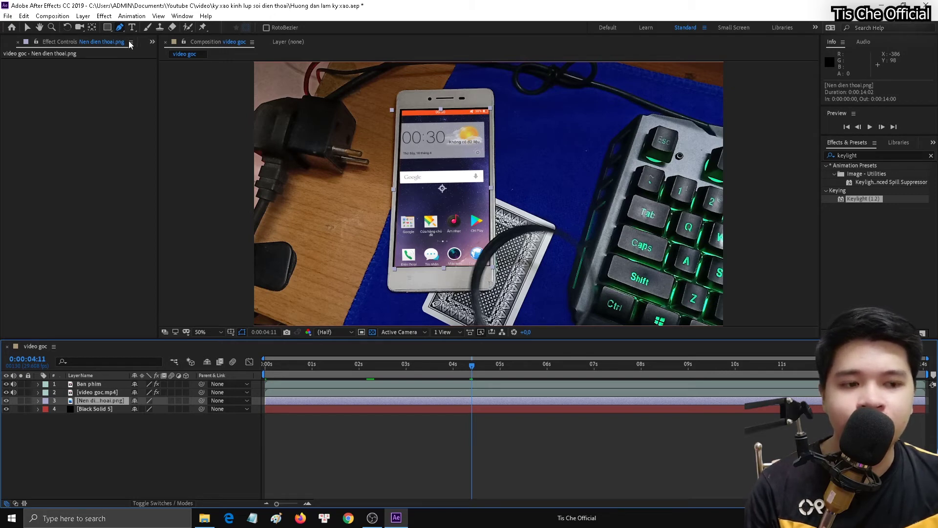
At 200% zoom, draw a closed pen mask on the wallpaper around the phone corner by the magnifier rim
key(period)
key(period)
key(period)
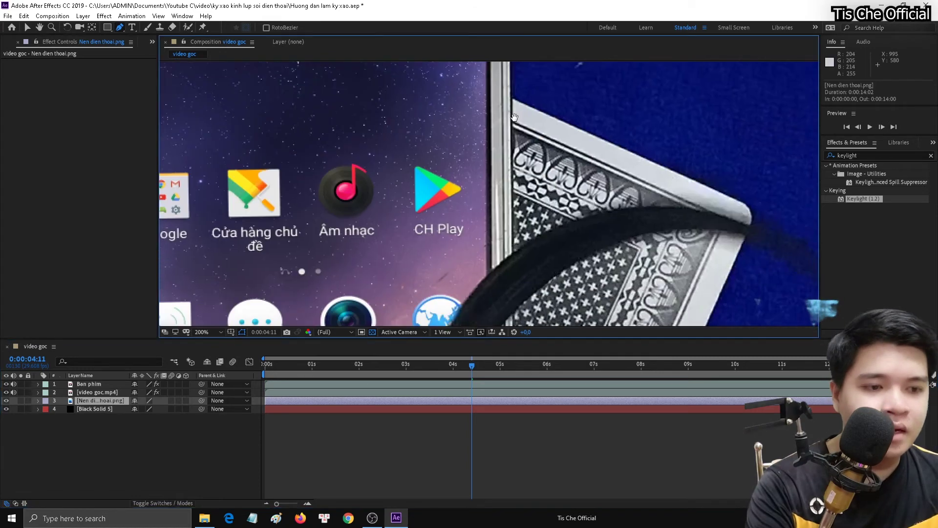
drag(520, 285, 472, 225)
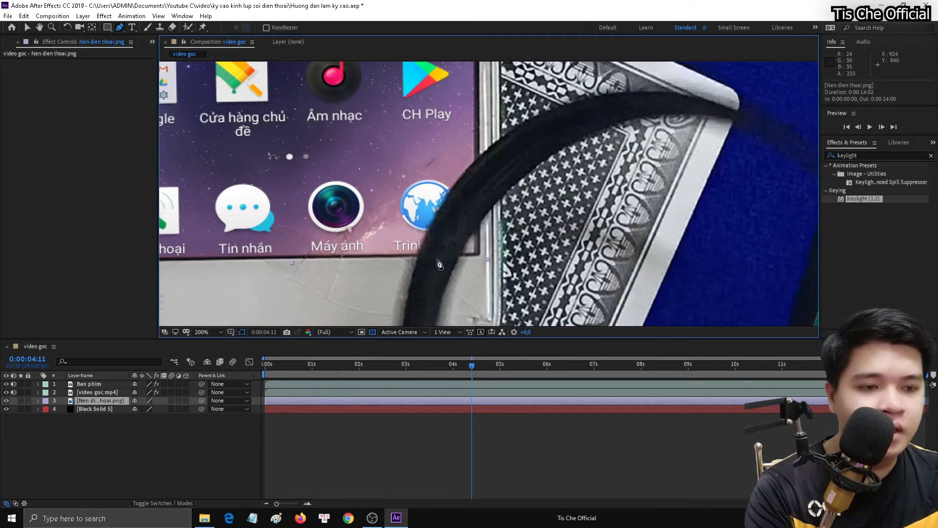
drag(438, 266, 441, 203)
click(425, 289)
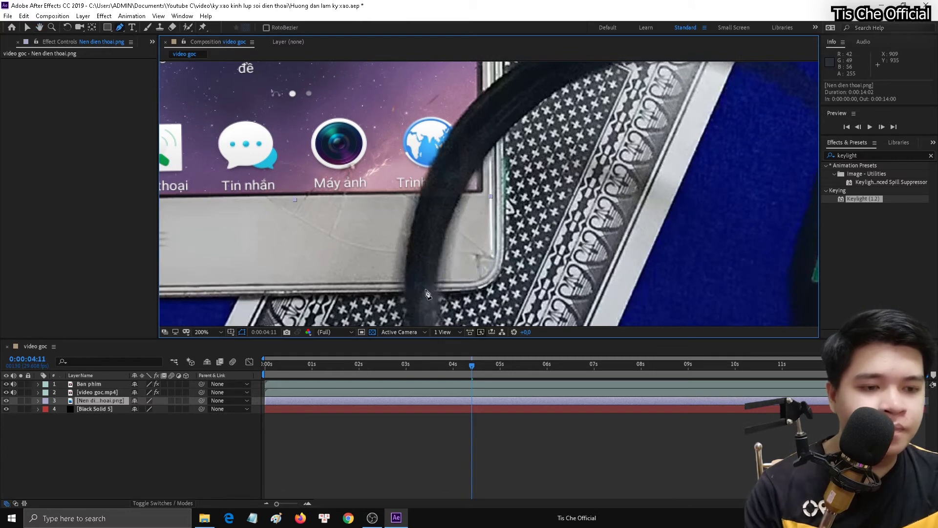
click(468, 159)
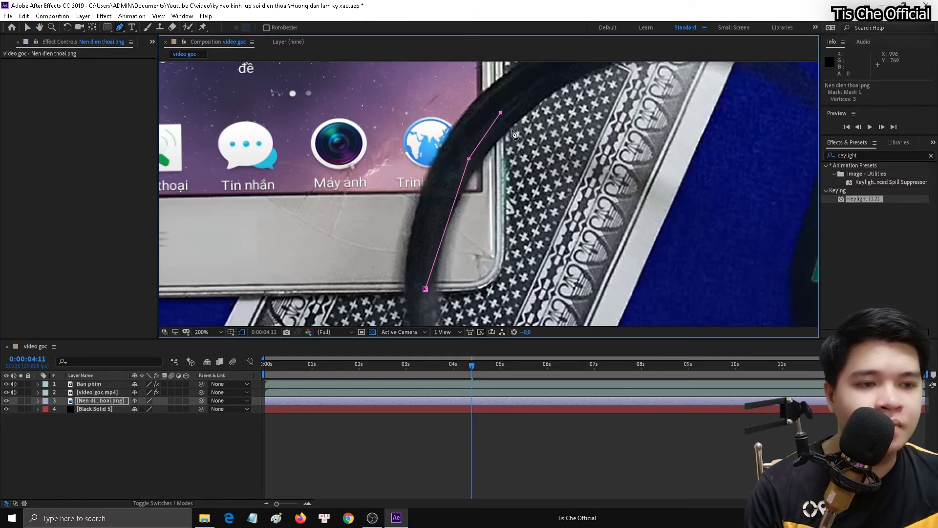
click(496, 275)
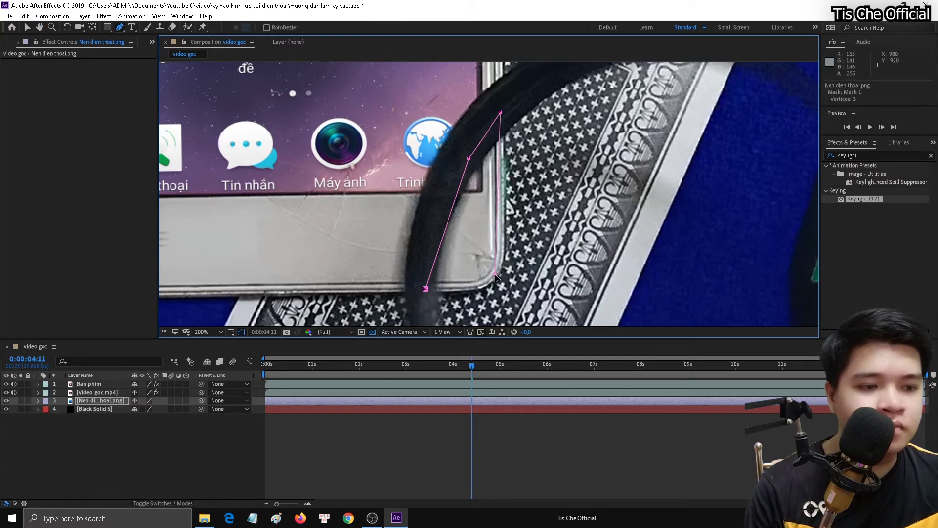
click(426, 289)
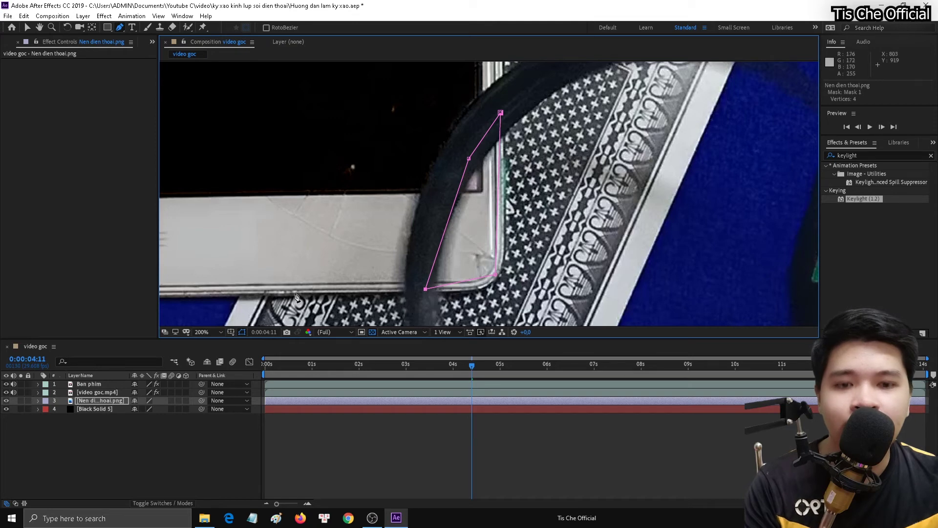
click(93, 410)
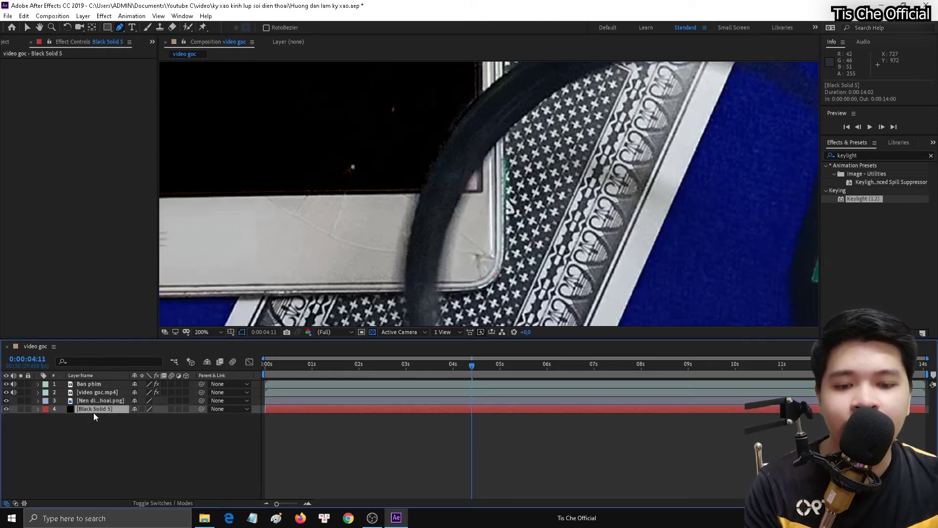
click(6, 409)
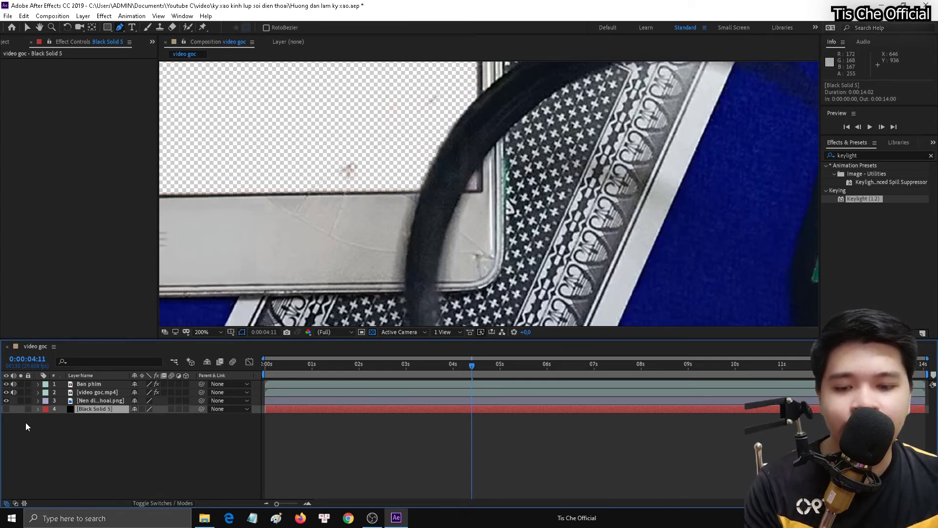
click(3, 416)
click(7, 408)
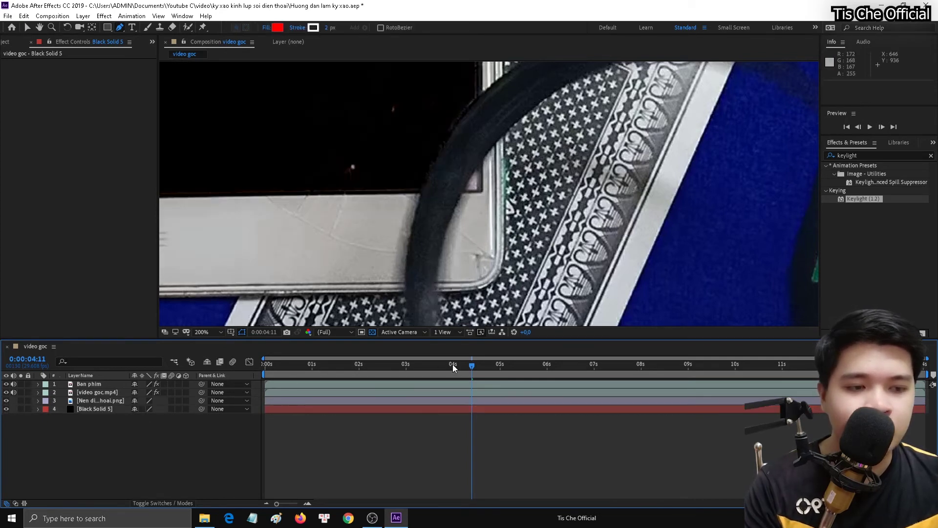
click(453, 401)
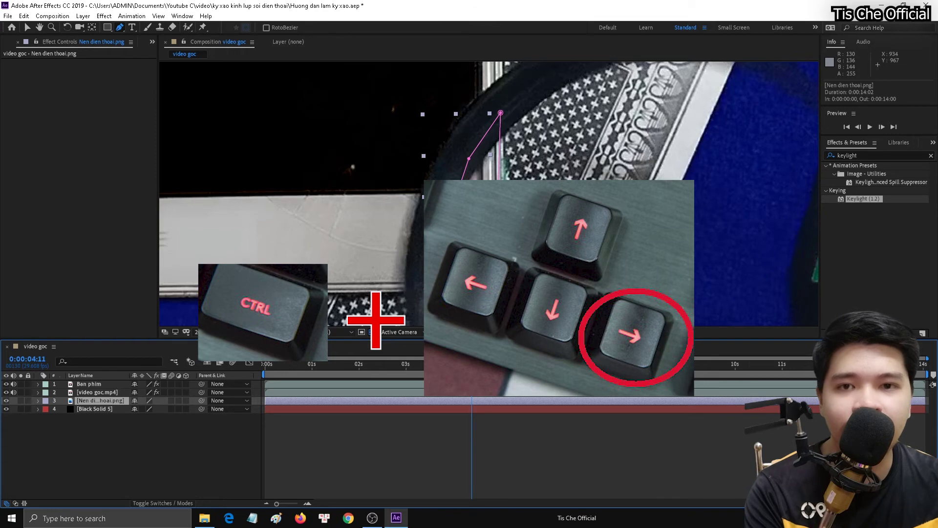
Return to 0:00:04:11 with the Selection tool and expand Mask 1's properties on the wallpaper layer
key(ctrl+Right)
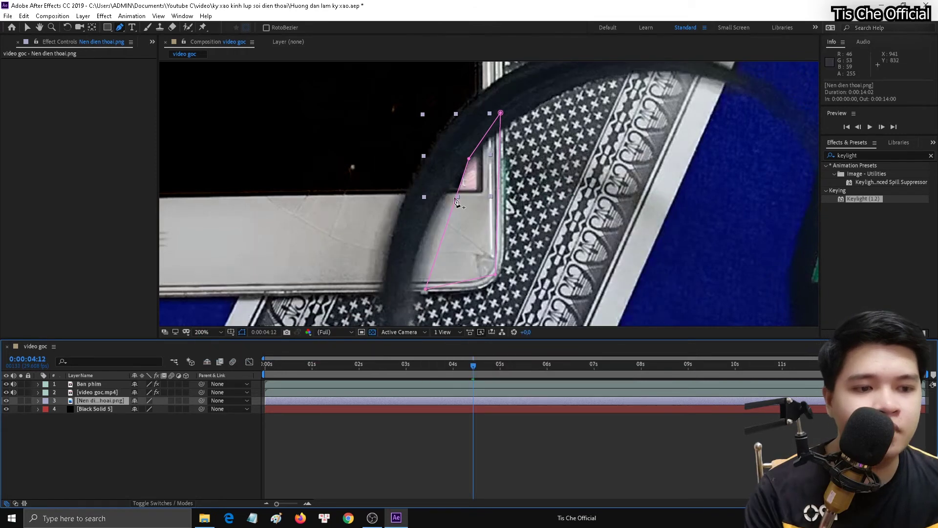
key(v)
key(ctrl+Left)
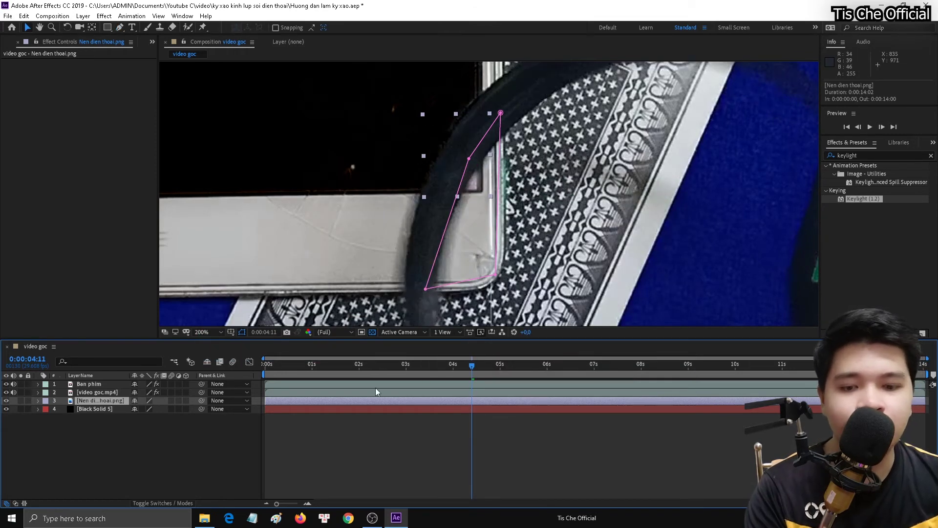
click(382, 403)
click(331, 400)
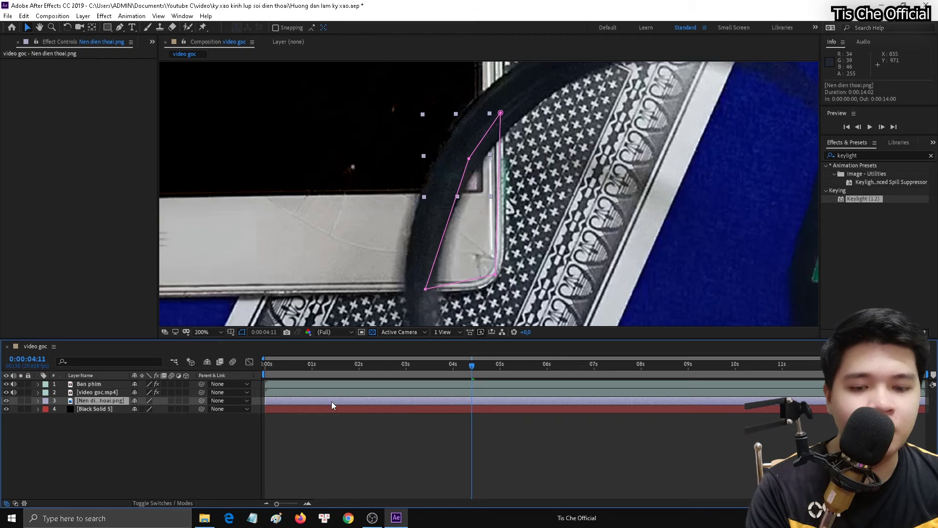
click(38, 400)
click(47, 417)
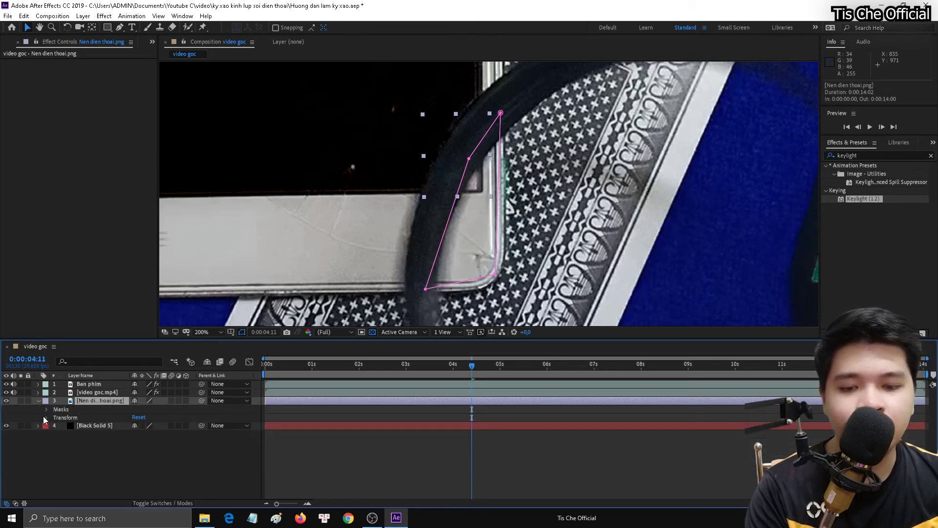
click(67, 410)
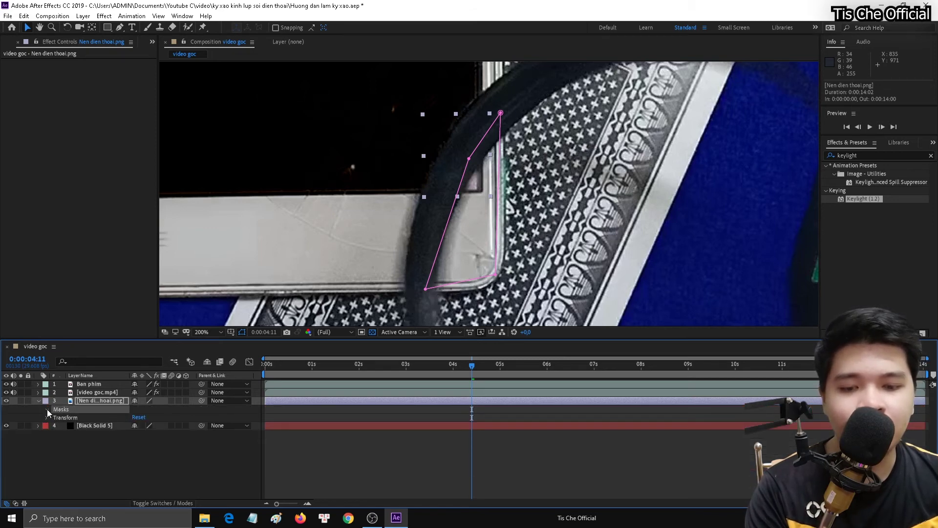
click(47, 409)
click(57, 417)
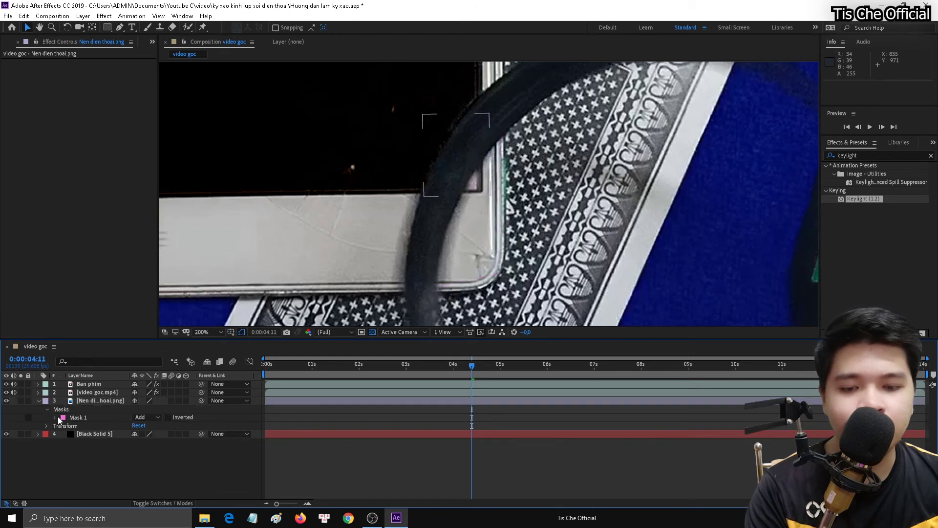
click(55, 418)
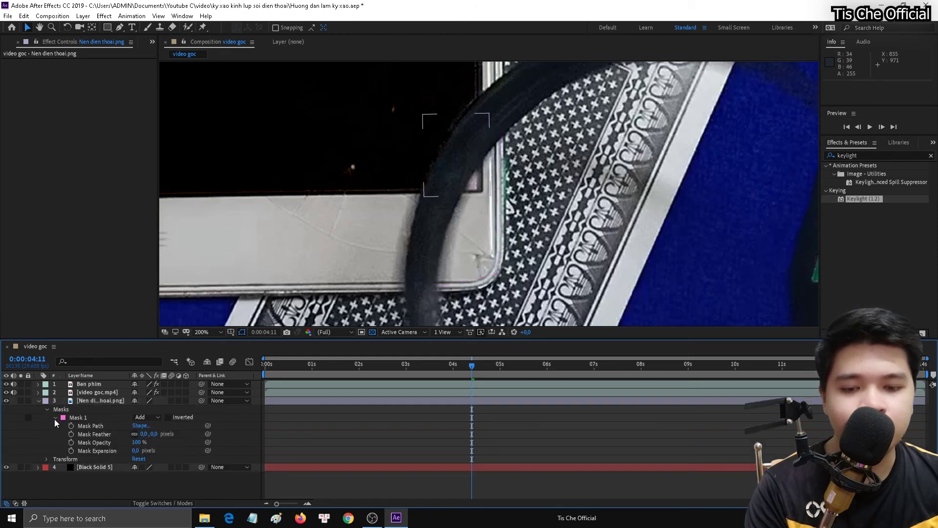
Set keyframes for Mask Expansion, Opacity, Feather and Path at 0:00:04:11
click(71, 450)
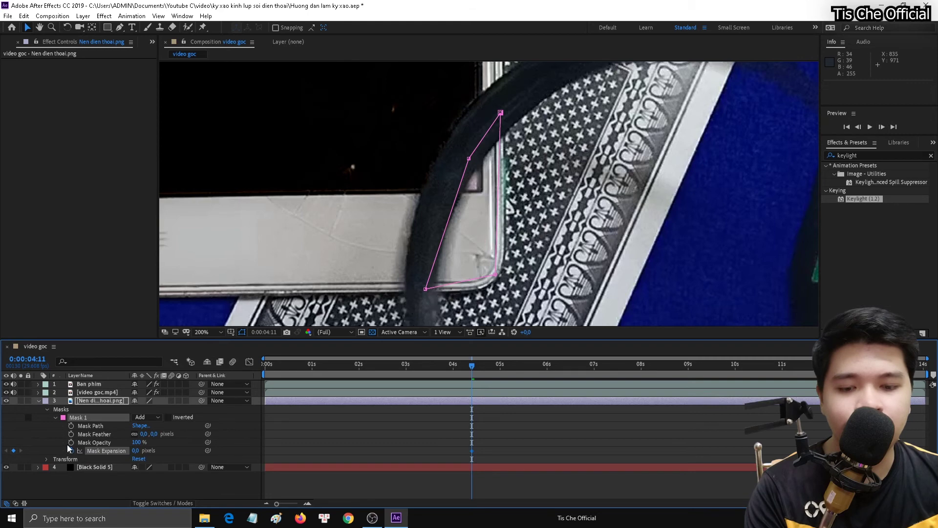
click(72, 442)
click(72, 434)
click(72, 426)
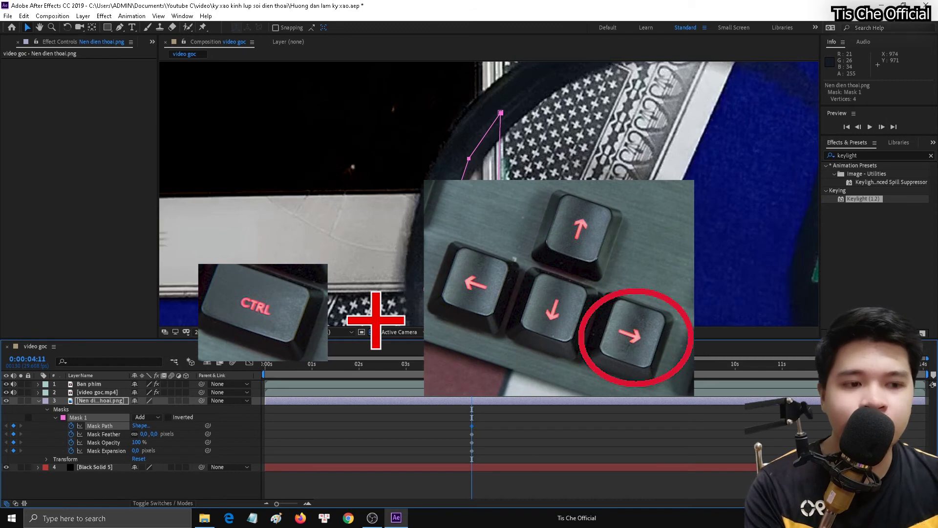
At 0:00:04:12, undo stray edits and drag the lower mask corner to fit the lens
key(ctrl+Right)
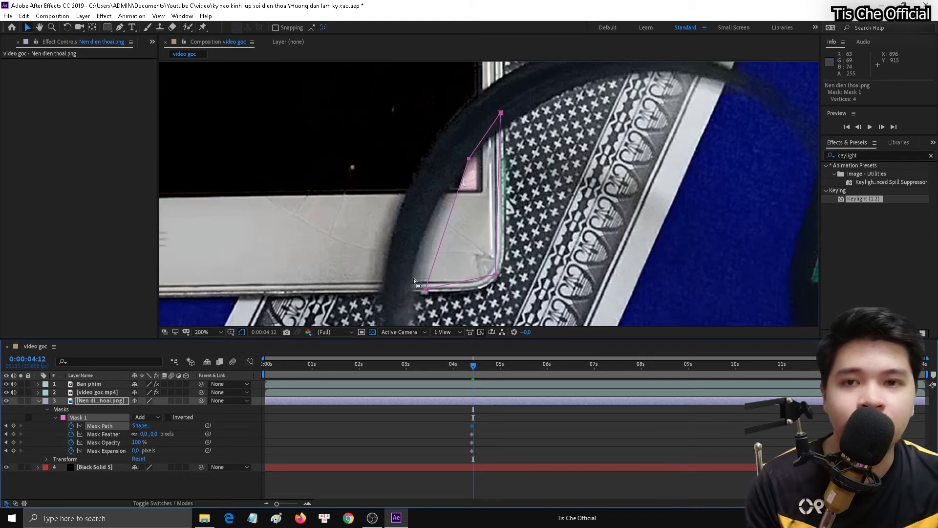
key(ctrl+z)
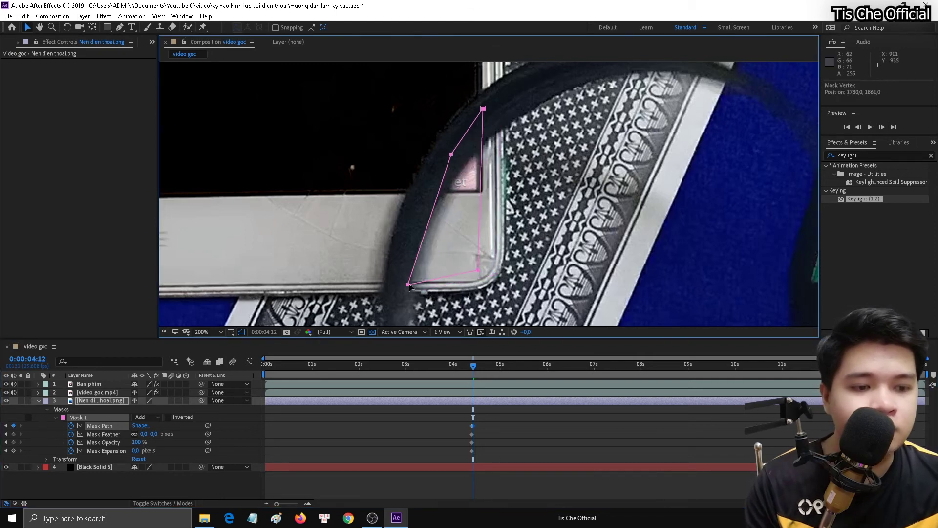
key(ctrl+z)
key(ctrl+z)
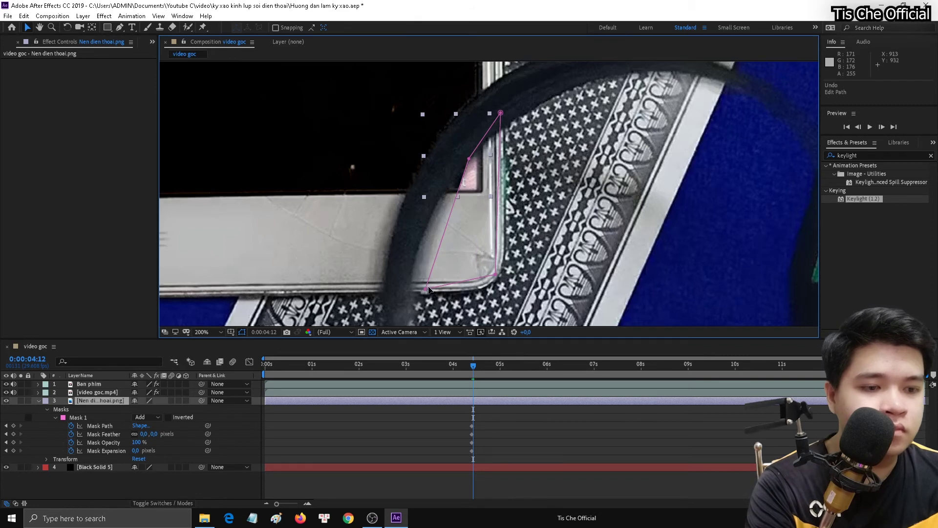
key(ctrl+z)
key(ctrl+z)
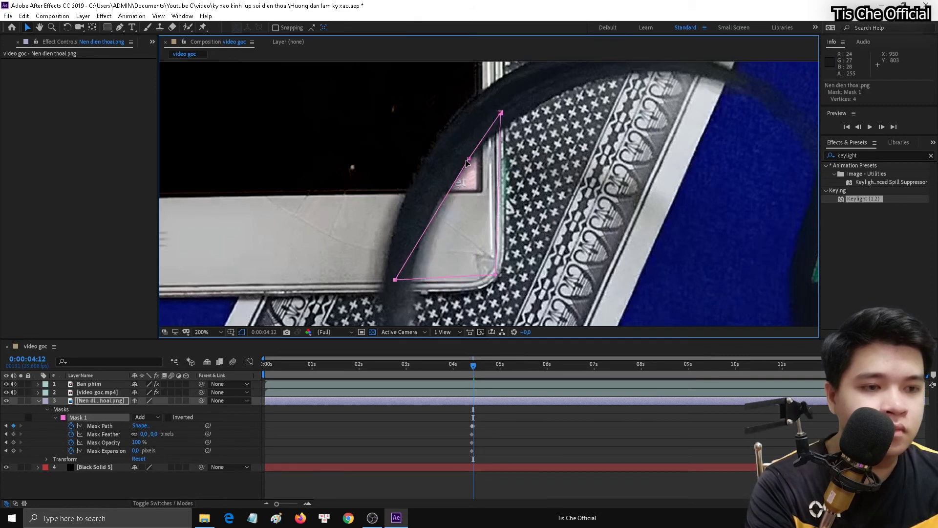
drag(467, 160, 478, 199)
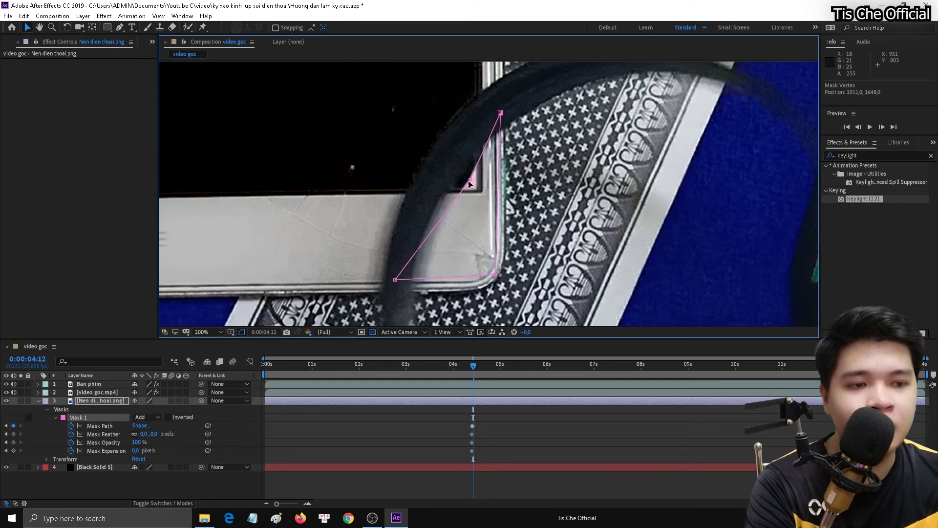
drag(478, 199, 442, 163)
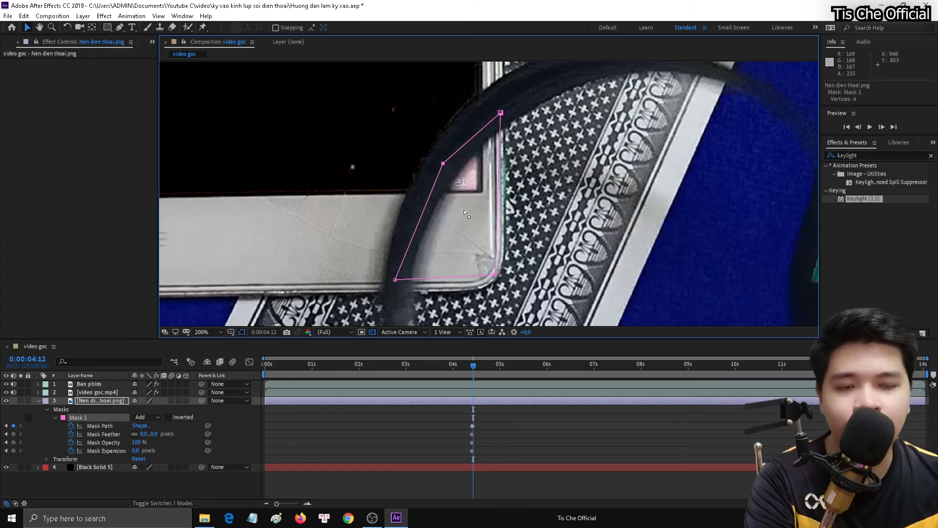
At 0:00:04:13, move the bottom-left mask corner left with the lens, advancing to 4:14
key(ctrl+Right)
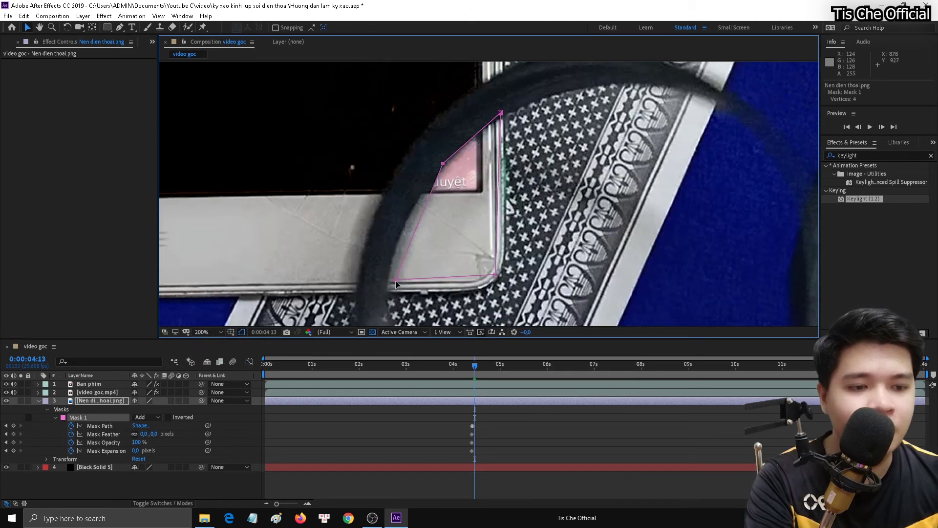
drag(395, 281, 370, 277)
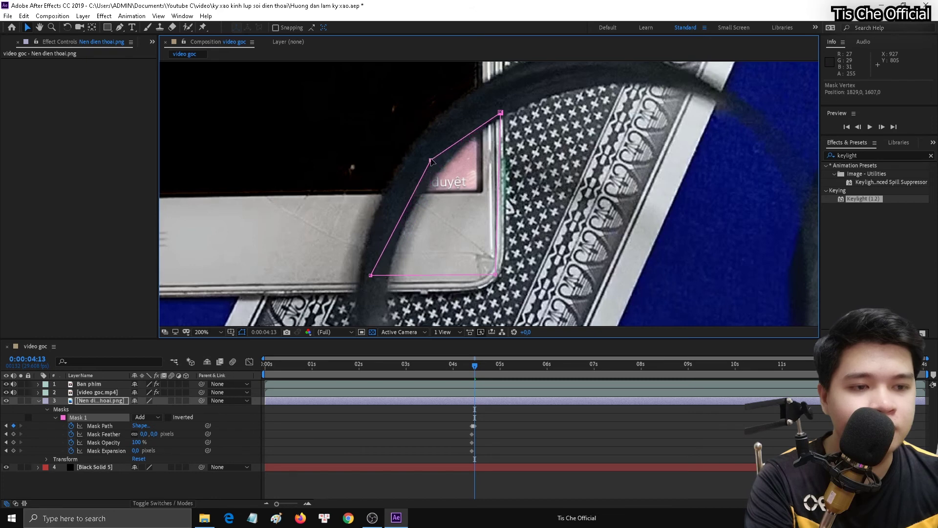
key(Page_Down)
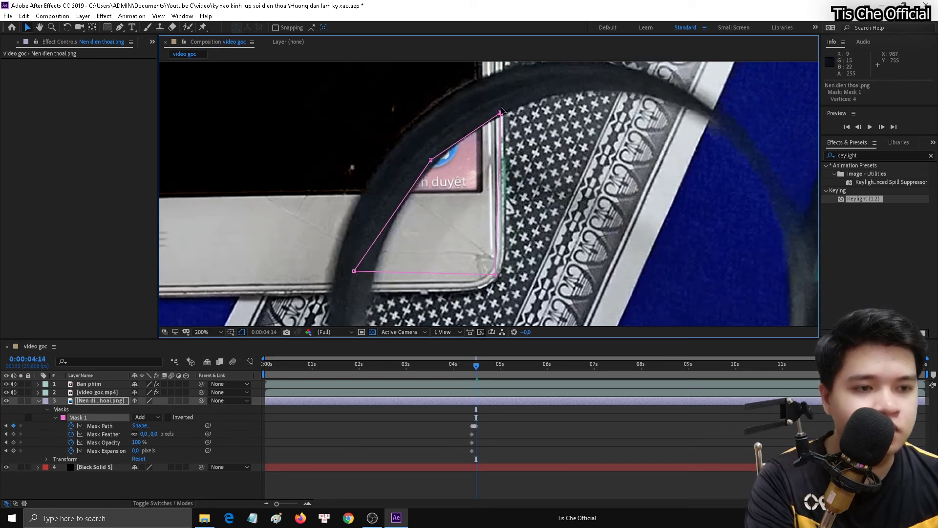
Through 0:00:04:15–4:17, adjust the mask corners each frame to follow the lens edge
key(Page_Down)
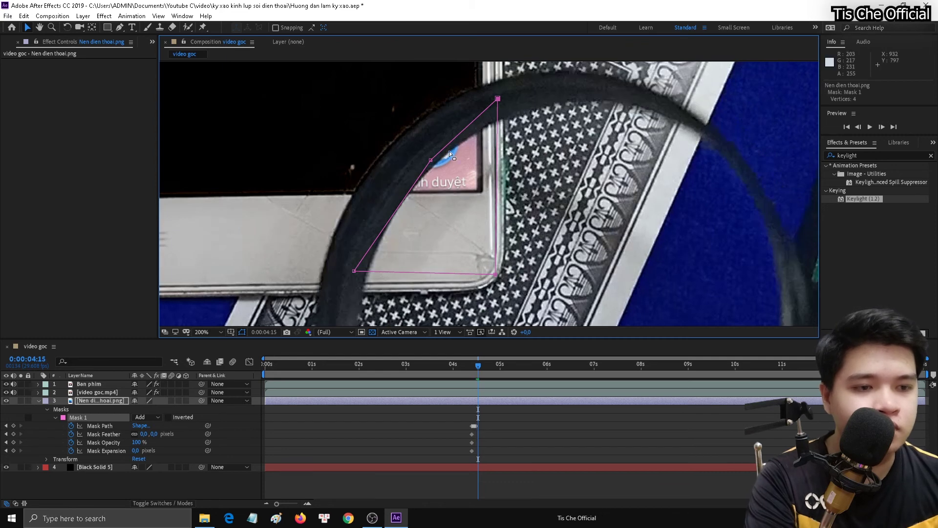
drag(430, 160, 428, 158)
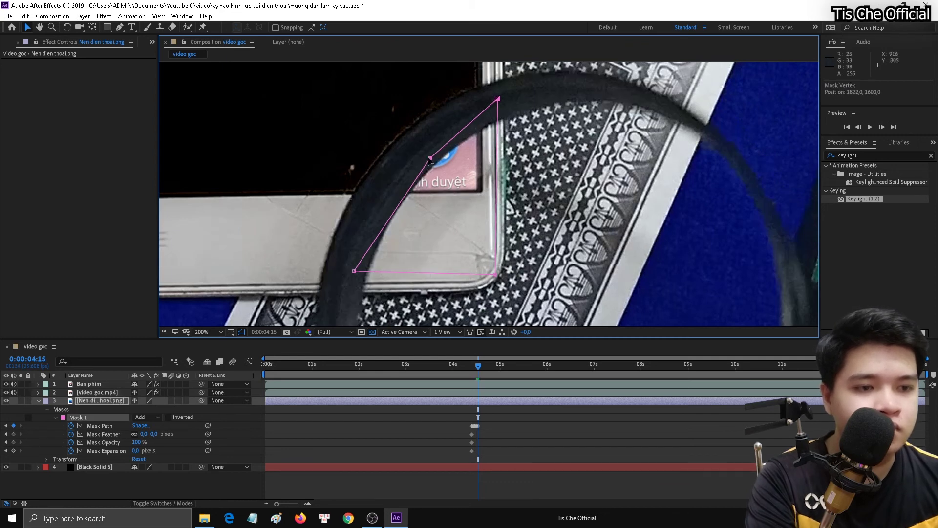
key(Page_Down)
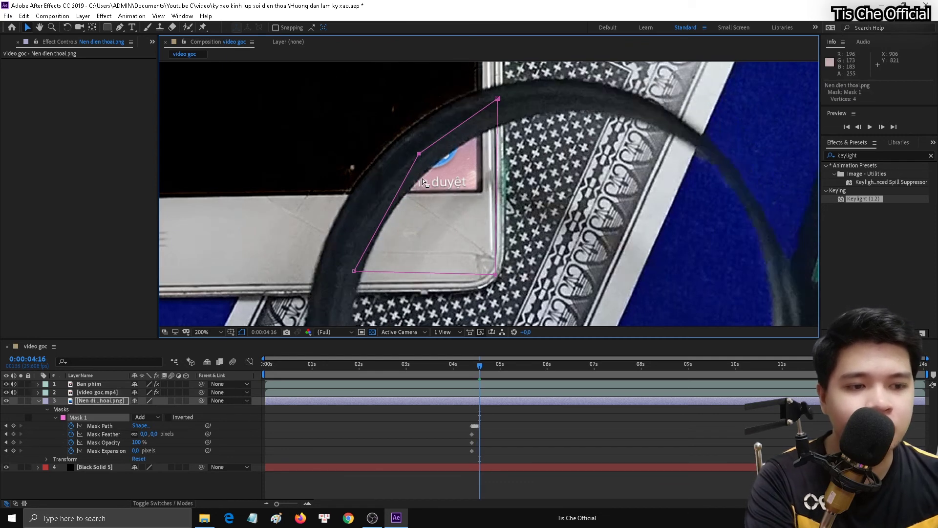
drag(350, 274, 349, 257)
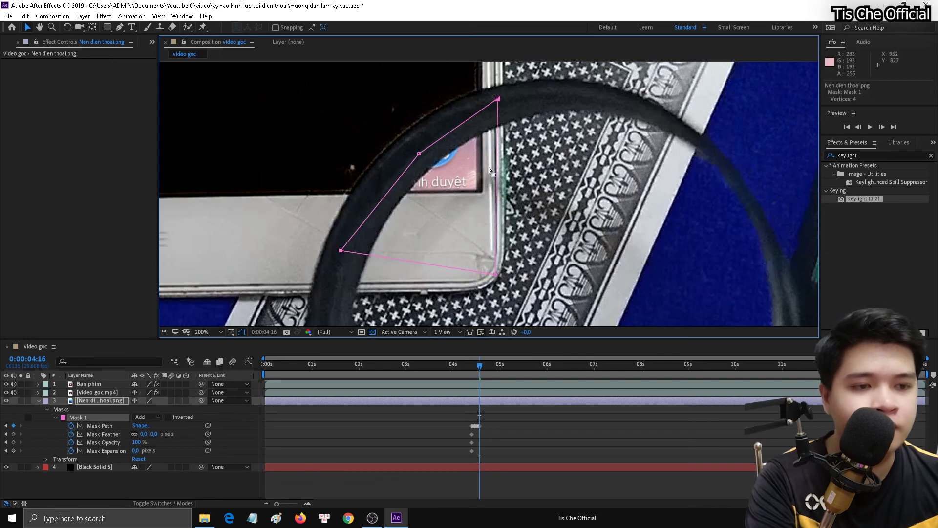
key(Page_Down)
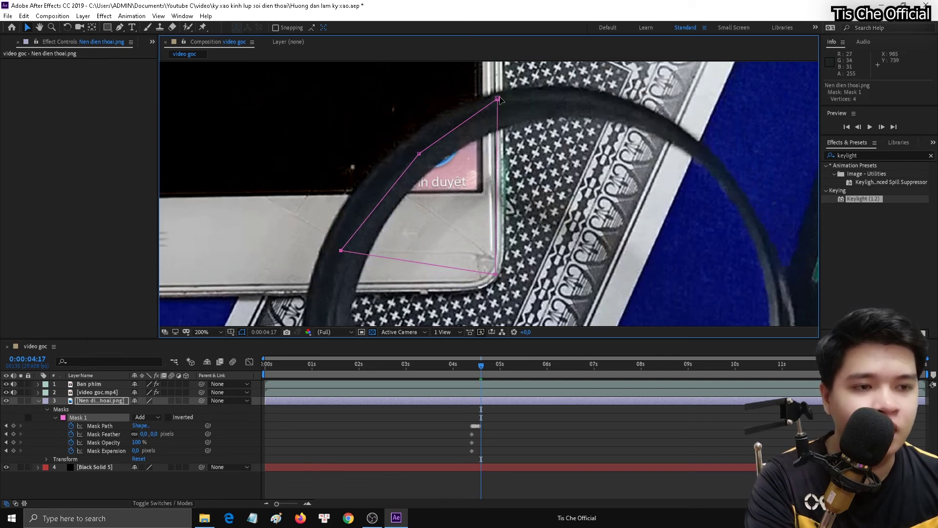
drag(498, 98, 505, 115)
Keep reshaping the mask frame by frame up to about 0:00:04:26, then scrub back to review
key(Page_Down)
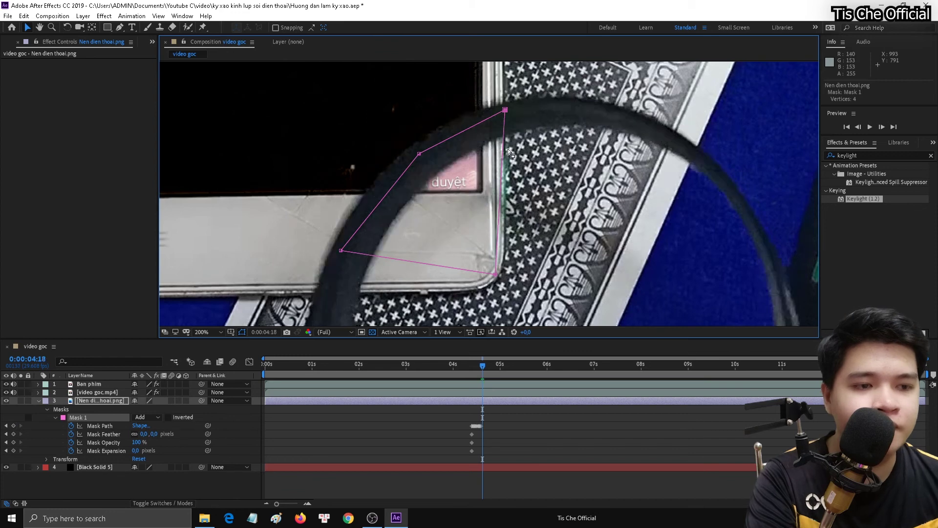
key(Page_Down)
drag(419, 154, 425, 167)
key(Page_Down)
key(Page_Down)
key(Page_Down)
drag(505, 110, 498, 119)
key(Page_Down)
key(Page_Down)
key(Page_Down)
drag(425, 166, 403, 152)
drag(341, 251, 327, 244)
key(Page_Down)
drag(403, 152, 396, 148)
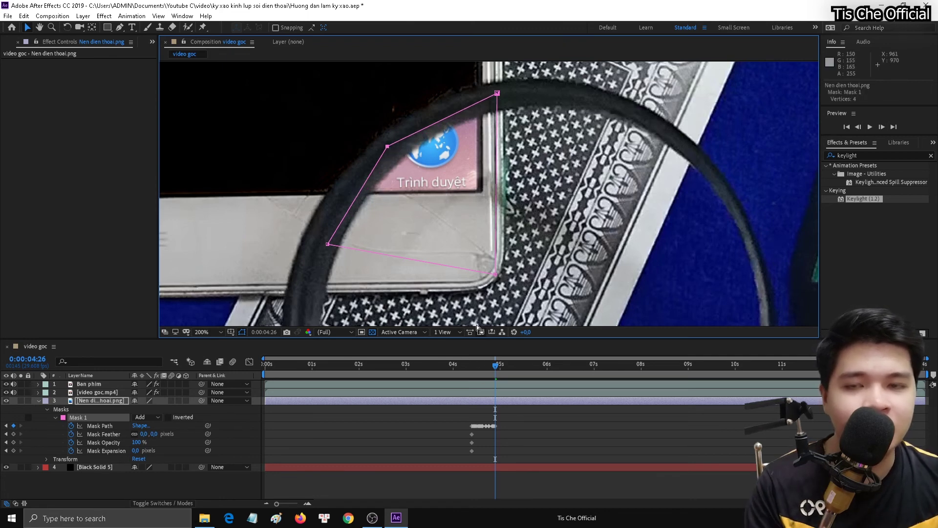
drag(473, 367, 481, 380)
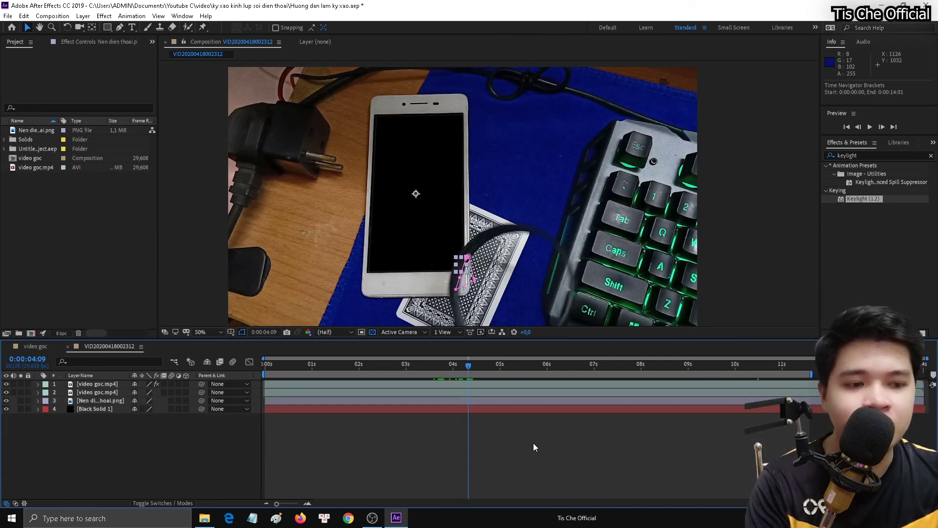
click(534, 446)
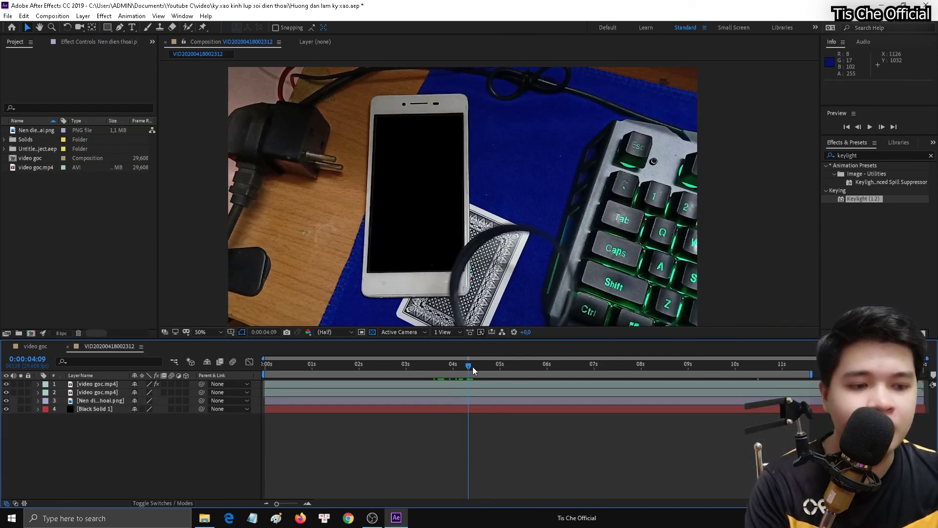
click(320, 401)
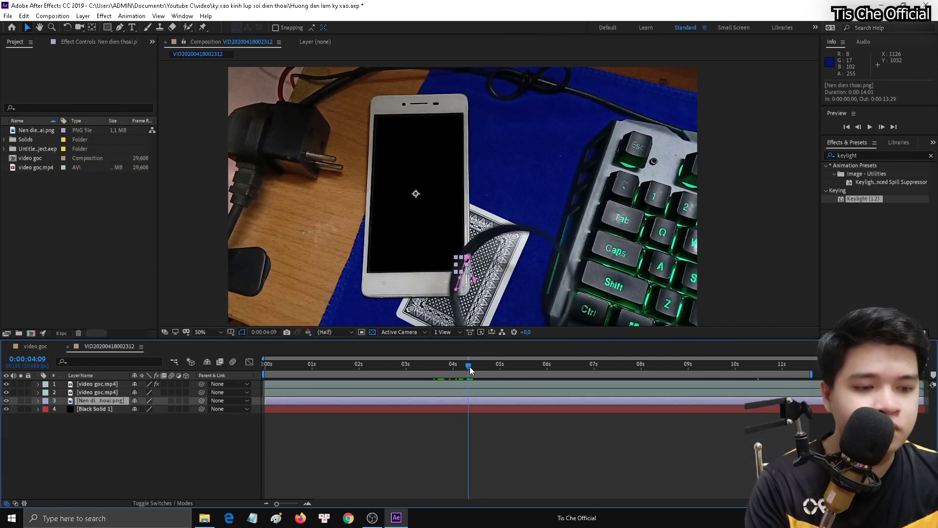
mouse_move(470, 370)
mouse_down()
mouse_move(636, 373)
mouse_move(551, 385)
mouse_move(515, 383)
mouse_move(591, 363)
mouse_move(489, 375)
mouse_move(649, 360)
mouse_move(545, 367)
mouse_move(641, 365)
mouse_up()
click(499, 440)
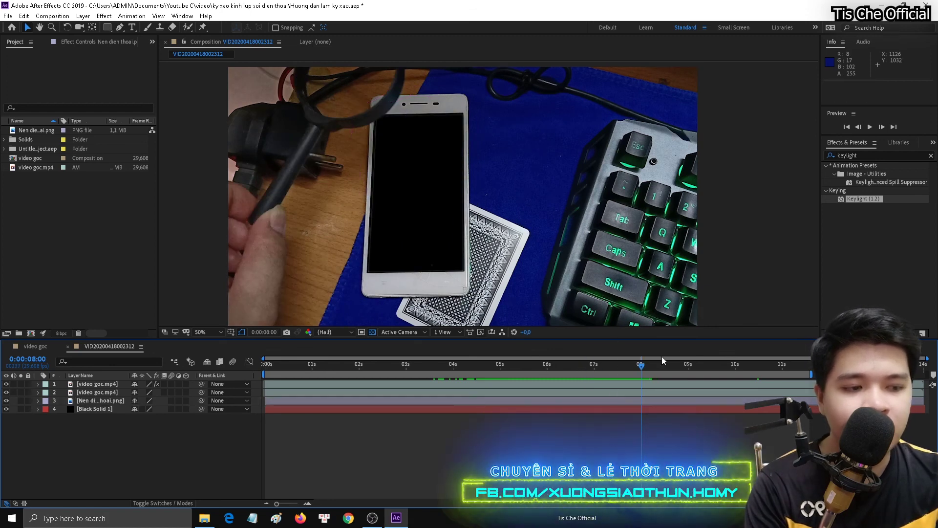
click(602, 366)
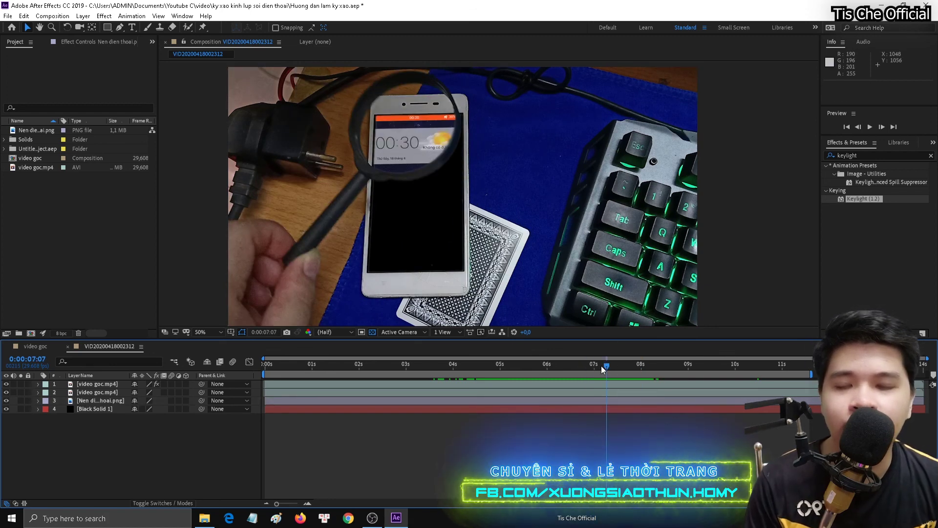